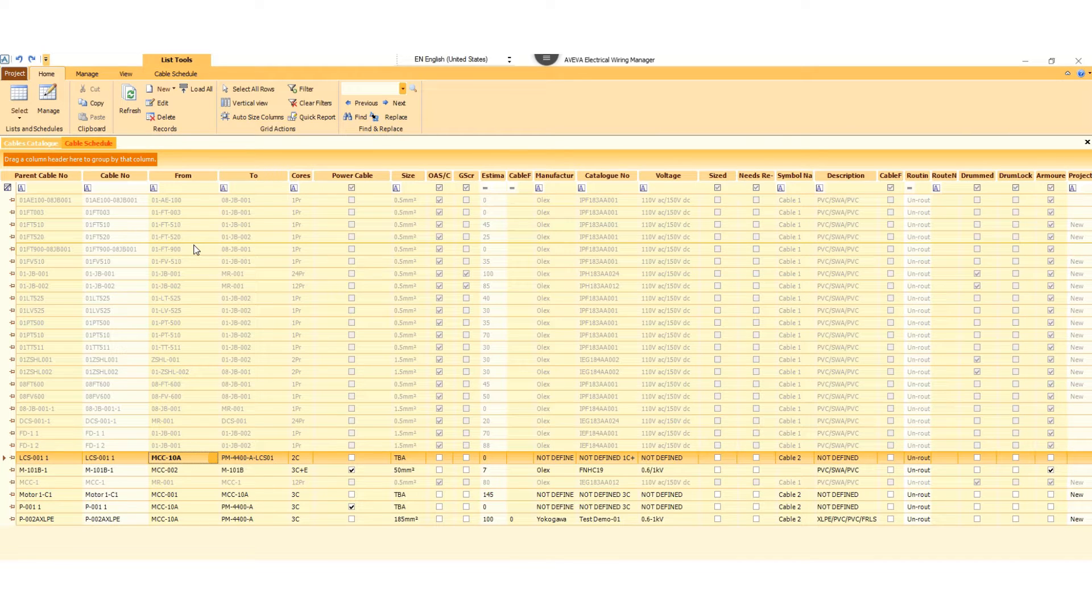
# - Open the project's wiring rule definitions and view the Motor DOL - Type 1 and Motor DOL - Type 2 rules
pyautogui.click(15, 74)
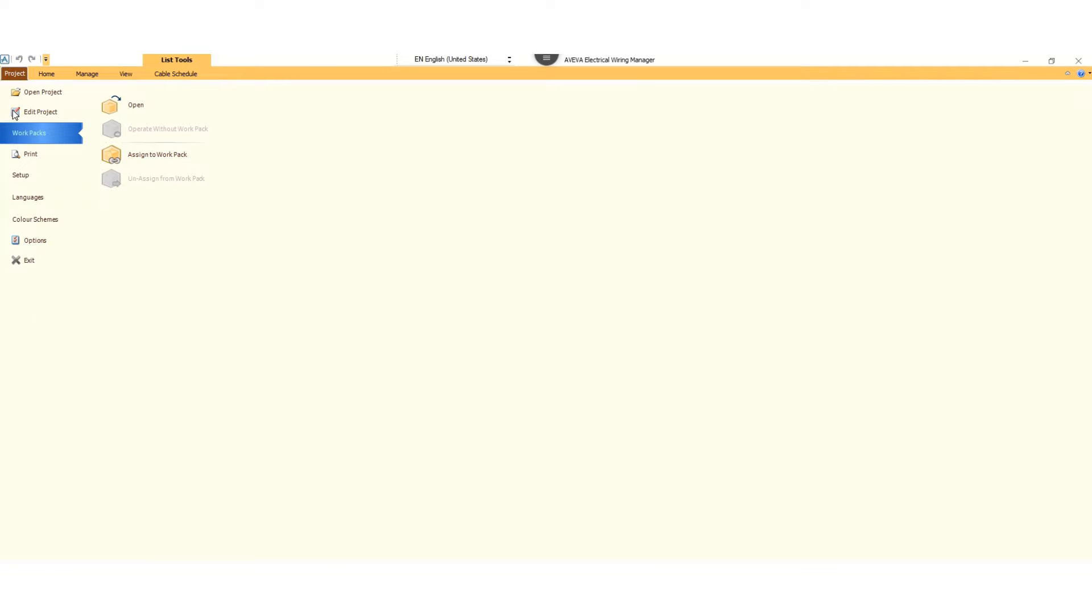
pyautogui.click(26, 183)
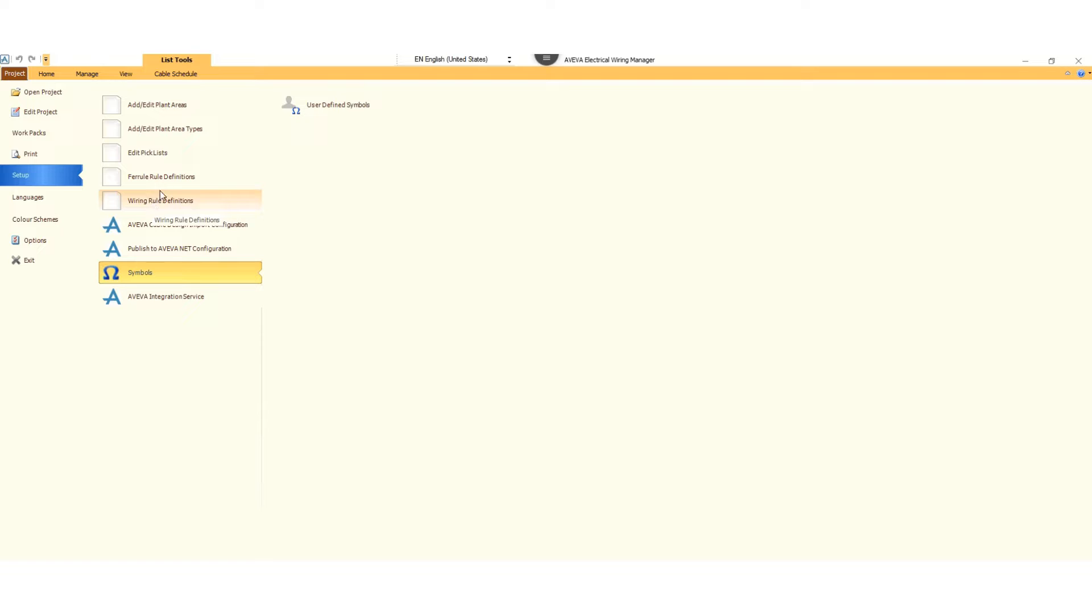
pyautogui.click(159, 205)
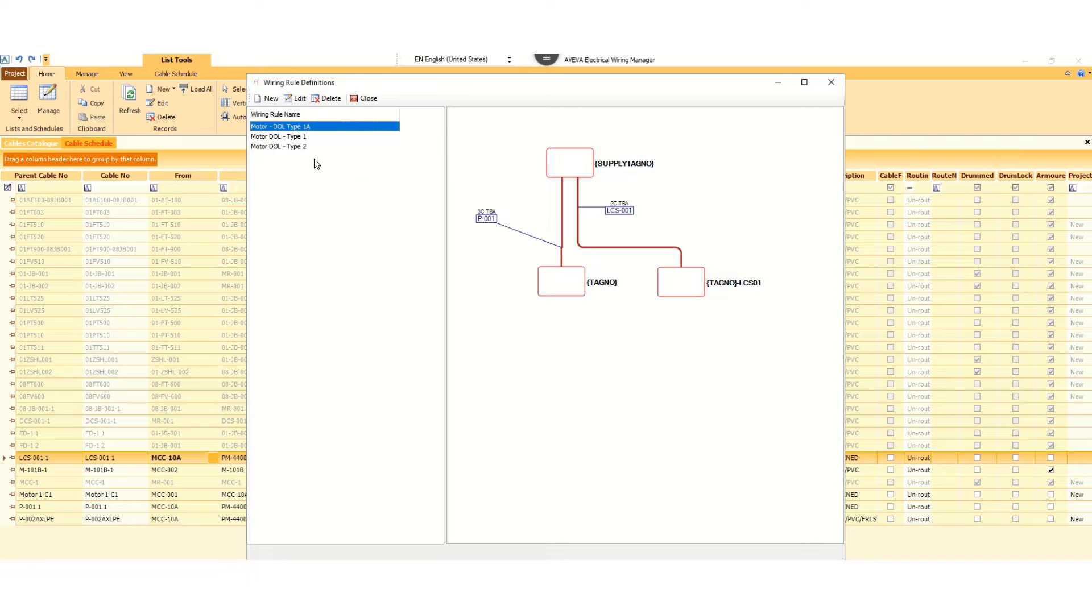
pyautogui.click(274, 137)
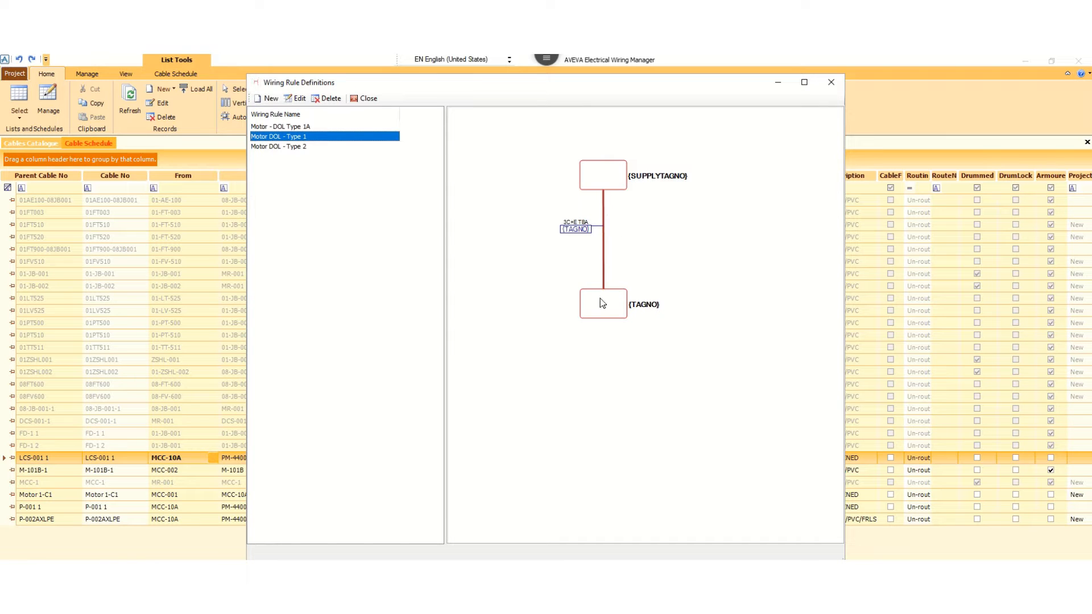
pyautogui.click(276, 148)
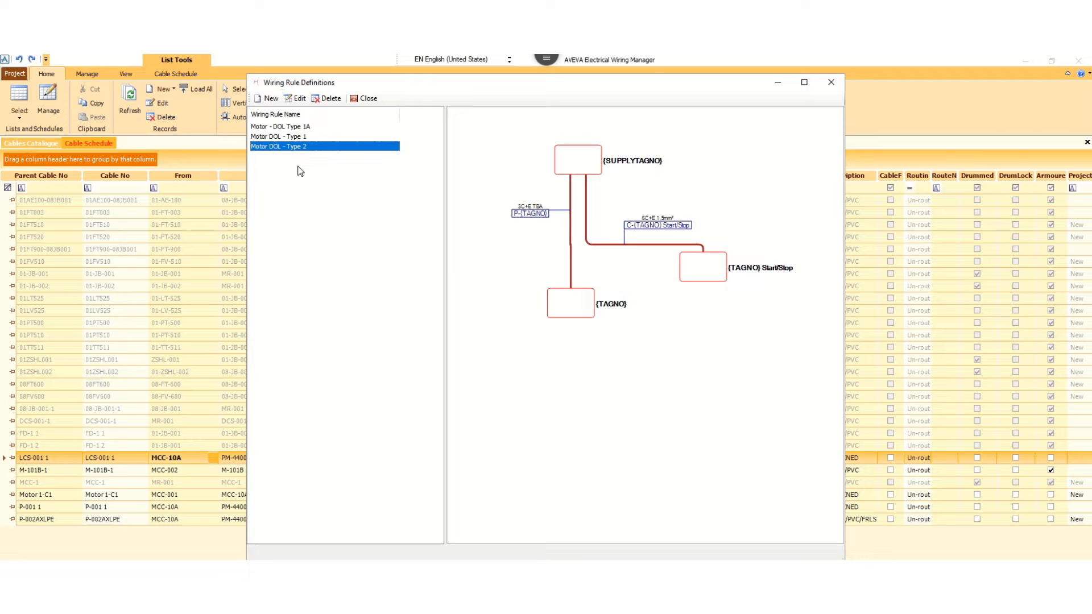
# - Create a new wiring rule named "Motor with LCS & PTC"
pyautogui.click(271, 99)
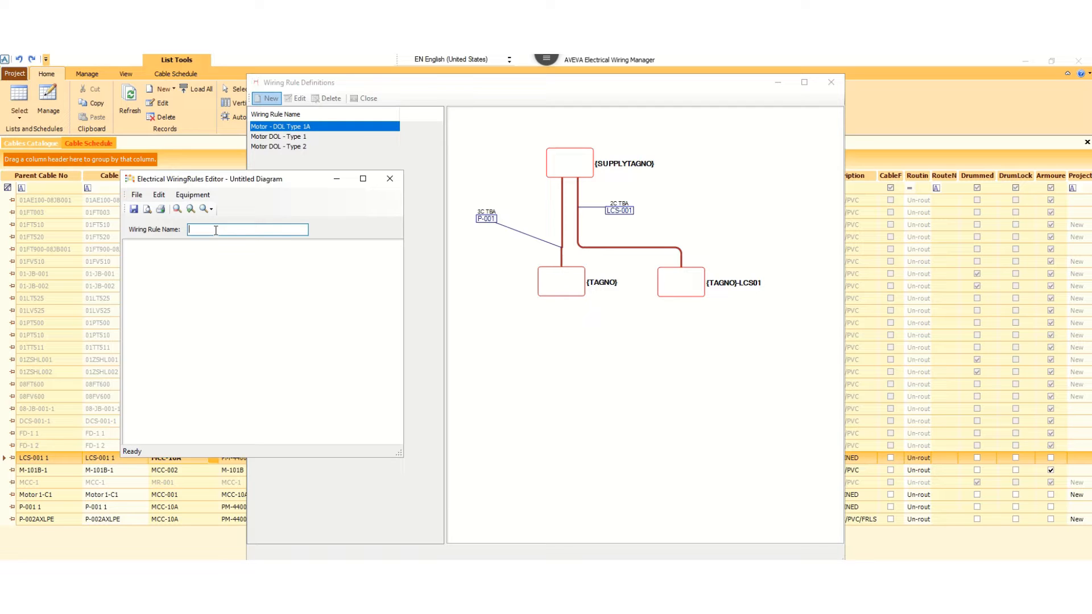
pyautogui.write('Motor with LCS &')
pyautogui.write('PTC')
# - Try to save the wiring rule while its diagram is still empty
pyautogui.click(135, 209)
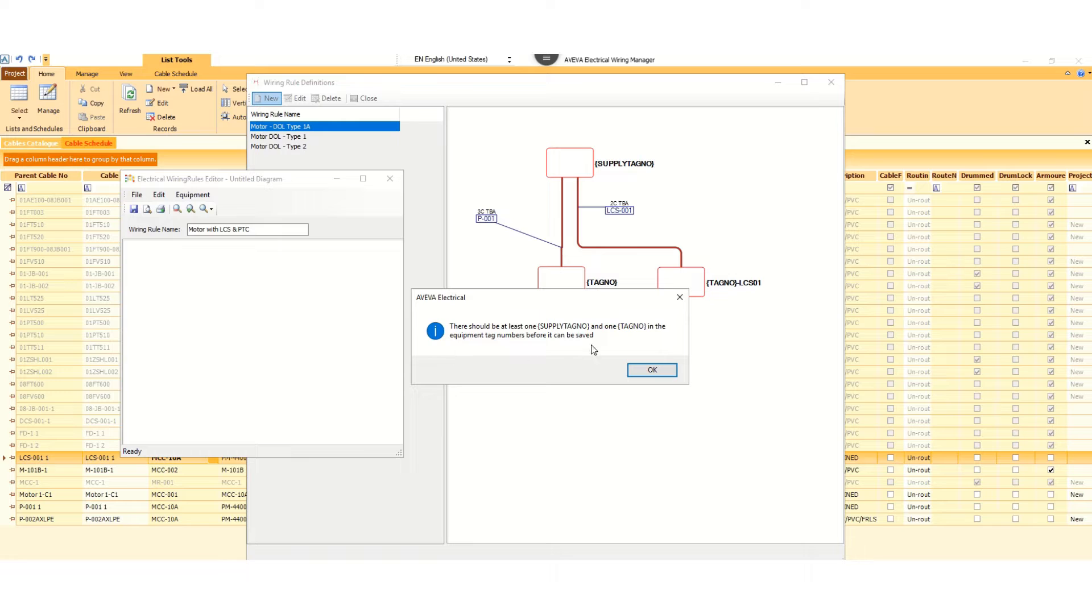
pyautogui.click(651, 371)
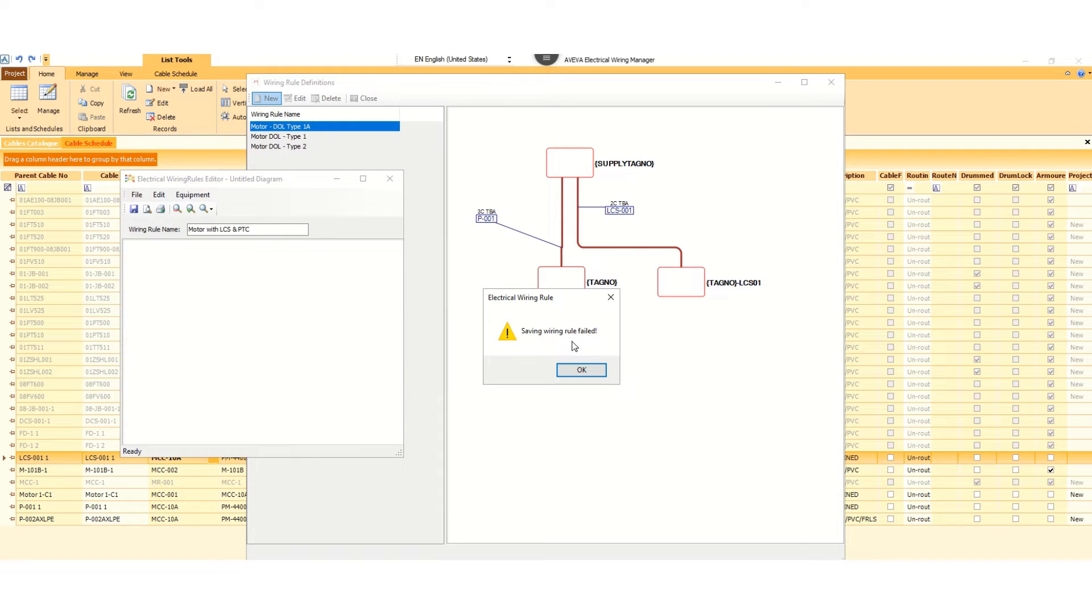
pyautogui.click(583, 370)
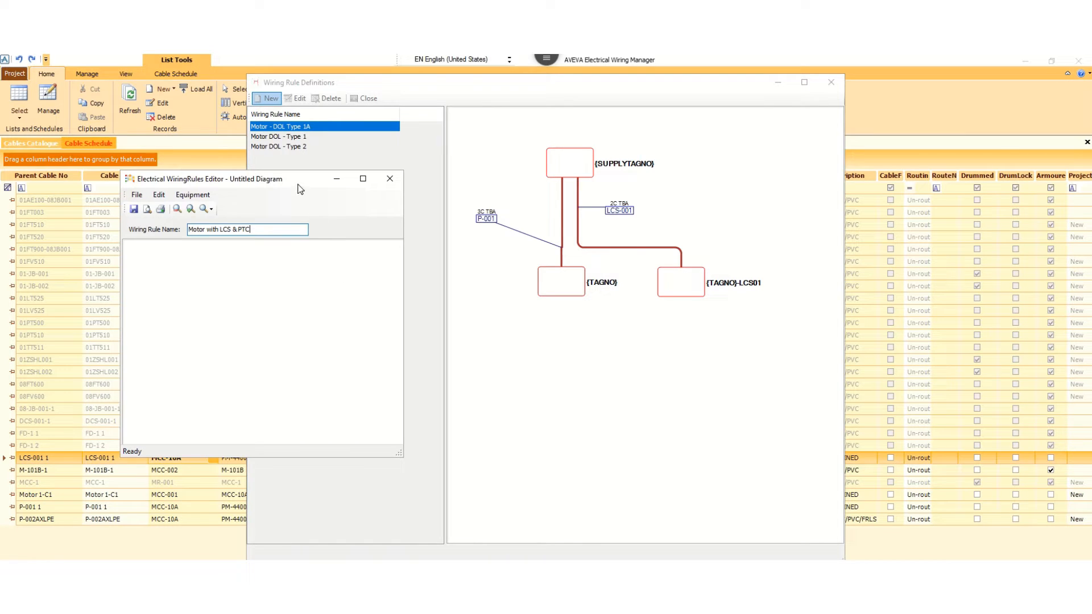
# - Maximize the wiring rule editor and add equipment numbered {SUPPLYTAGNO} near the upper part of the diagram
pyautogui.click(363, 178)
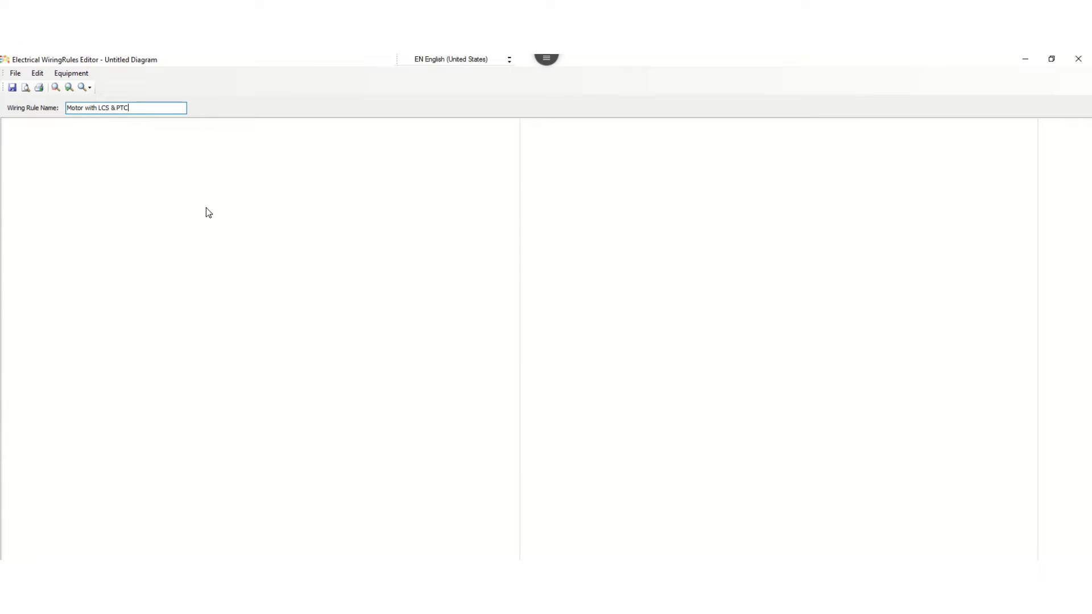
pyautogui.rightClick(219, 199)
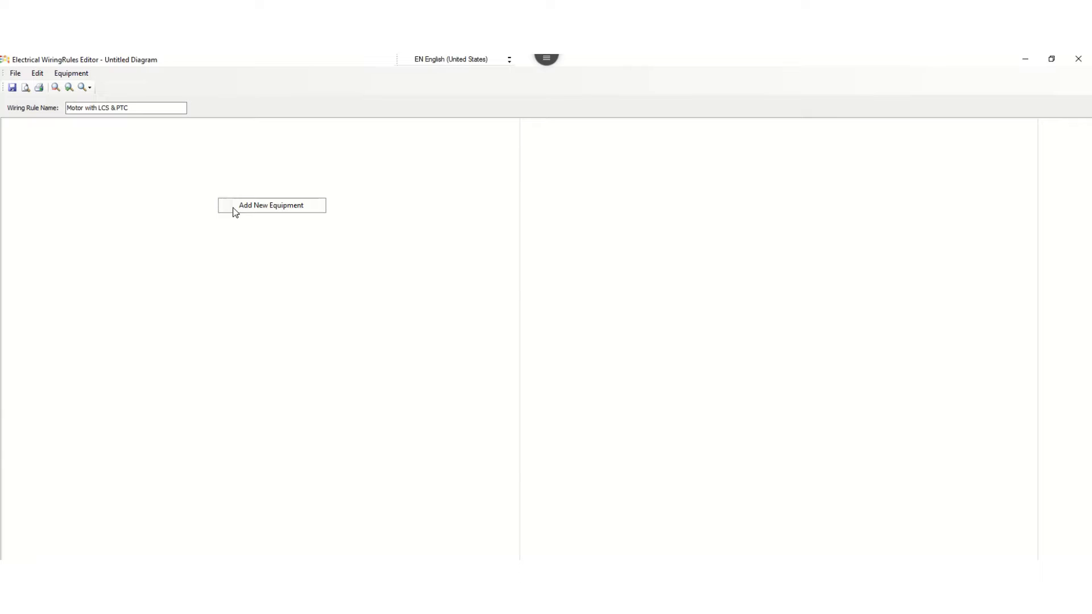
pyautogui.click(263, 205)
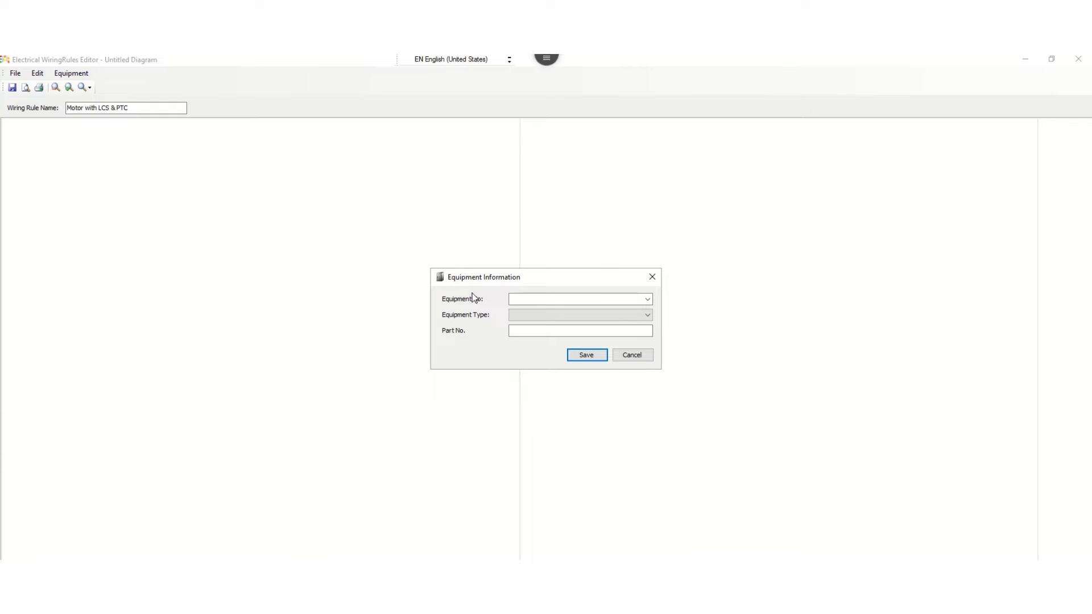
pyautogui.click(648, 298)
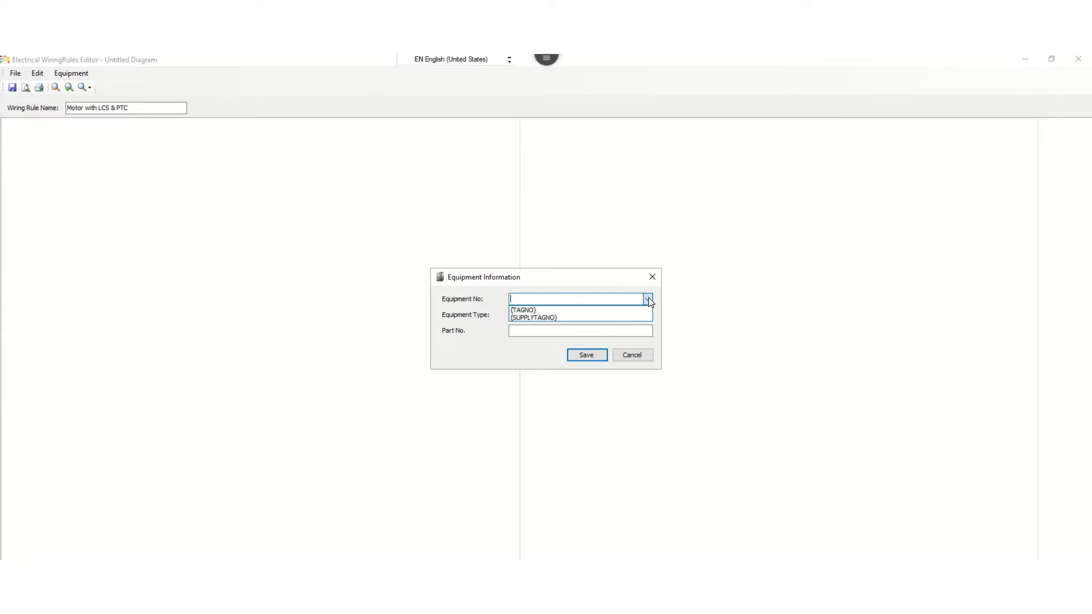
pyautogui.click(562, 318)
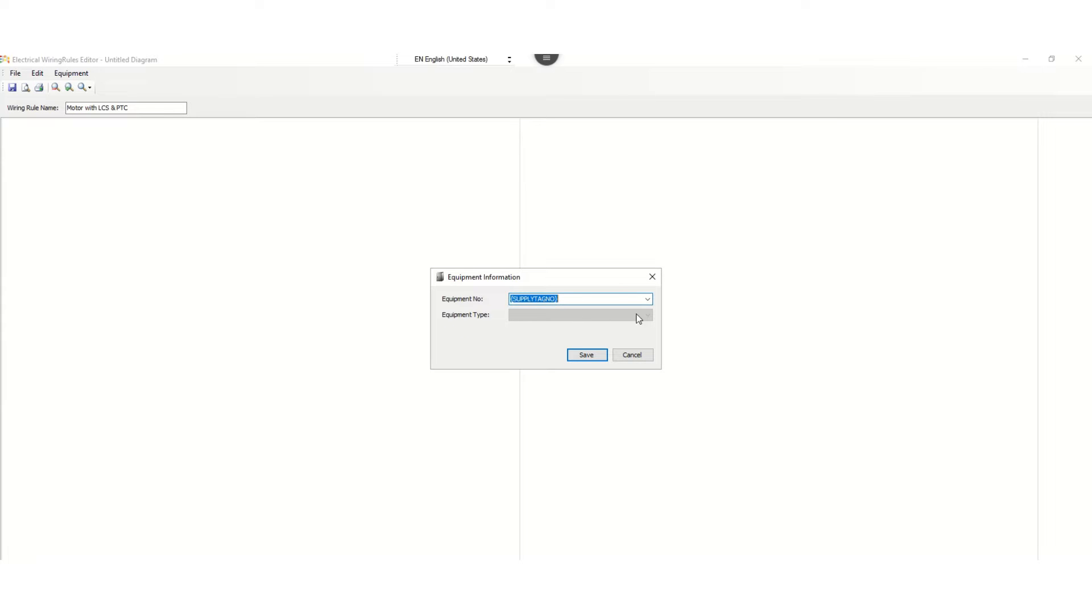
pyautogui.click(584, 356)
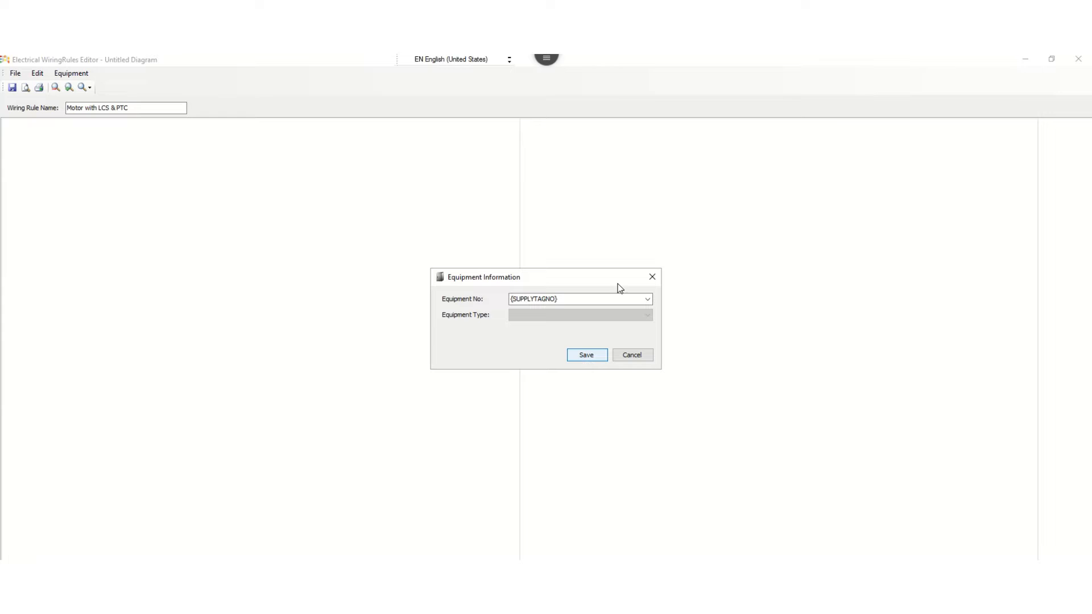
pyautogui.click(591, 354)
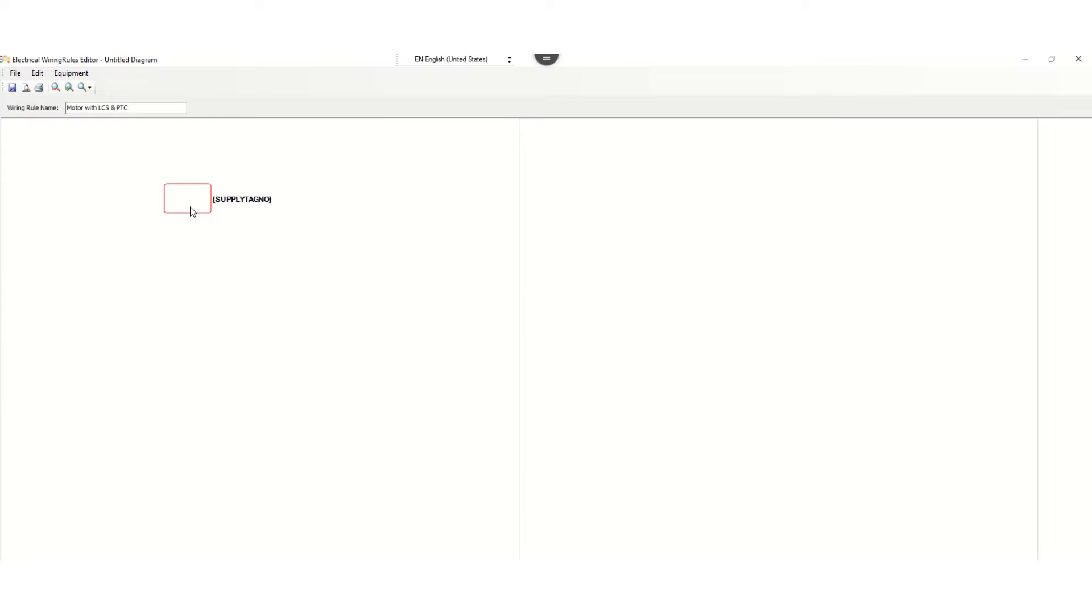
# - Add equipment numbered Motor-{TAGNO} below the supply equipment, with Motor as its equipment type
pyautogui.rightClick(176, 330)
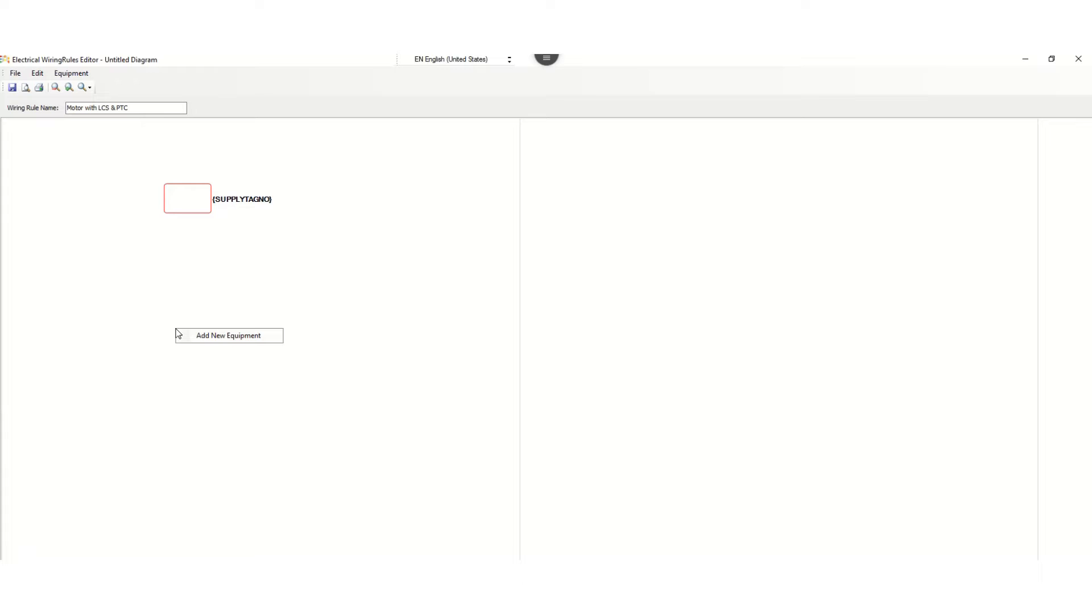
pyautogui.click(222, 339)
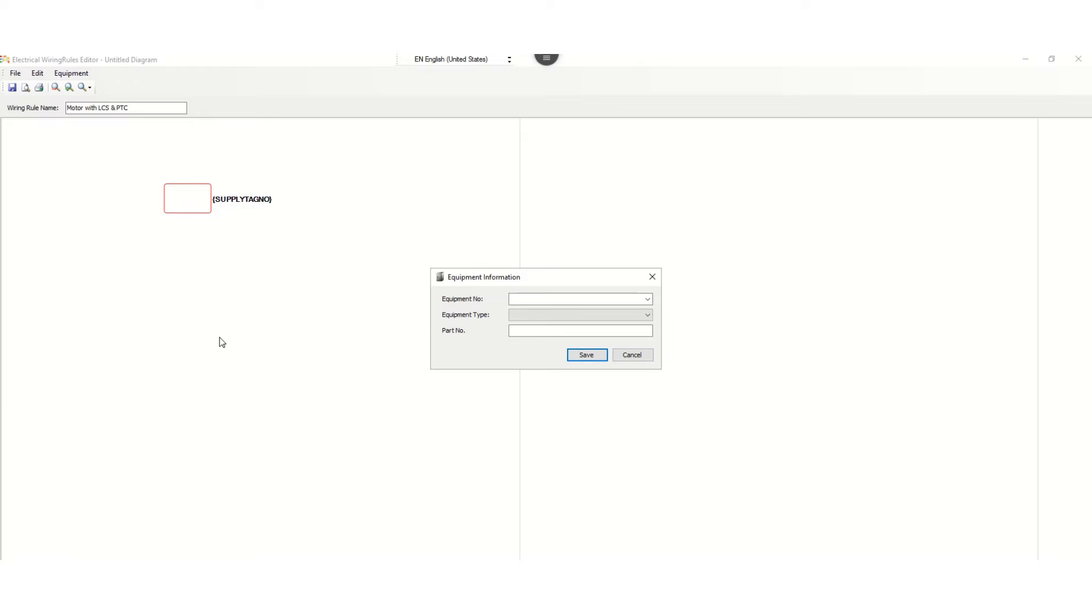
pyautogui.click(647, 299)
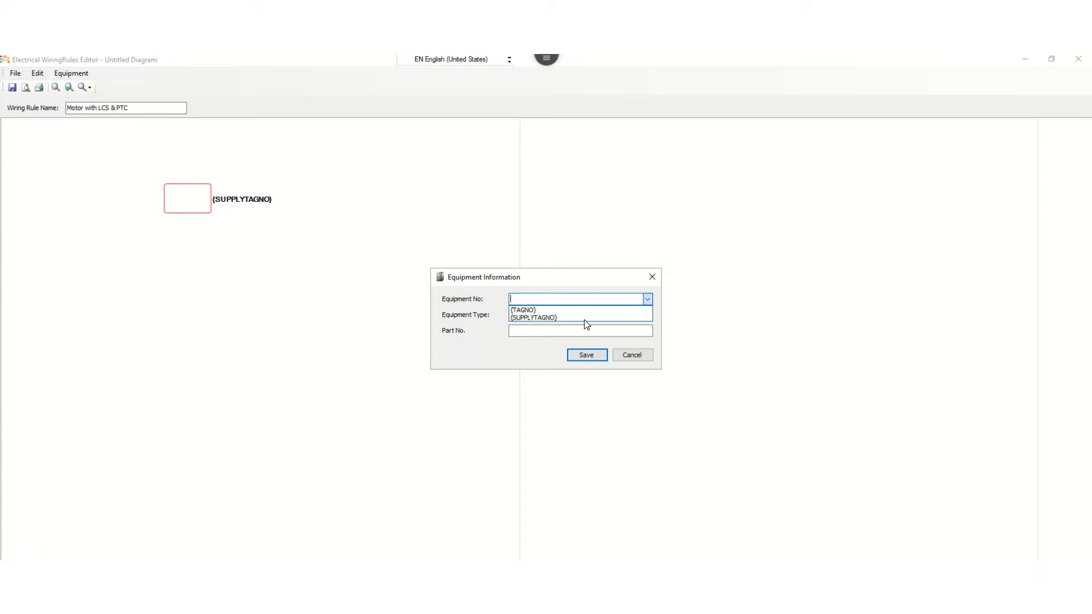
pyautogui.click(533, 310)
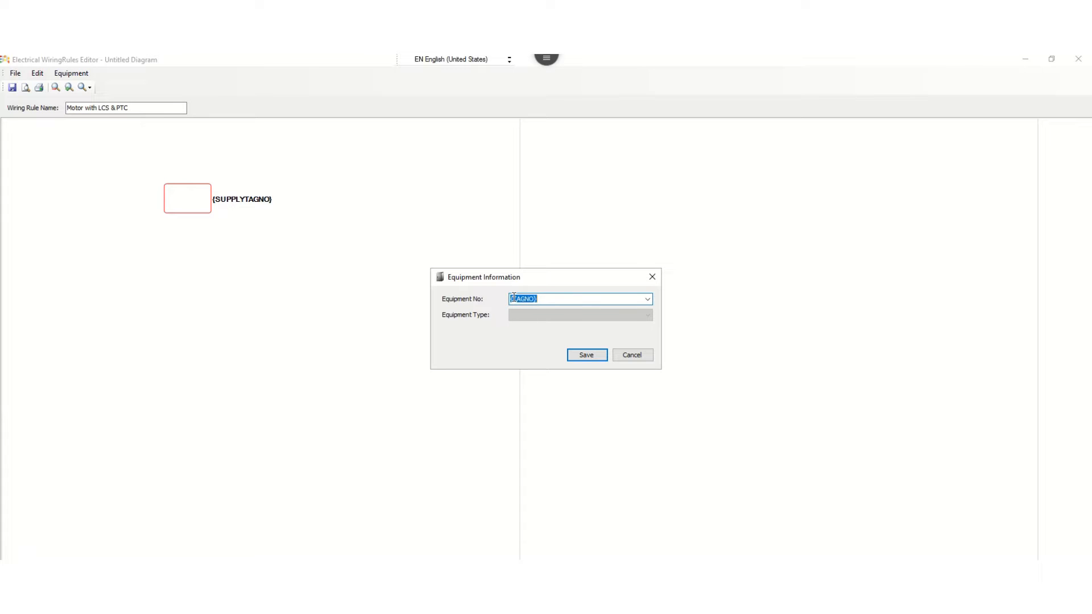
pyautogui.click(510, 298)
pyautogui.write('Motor')
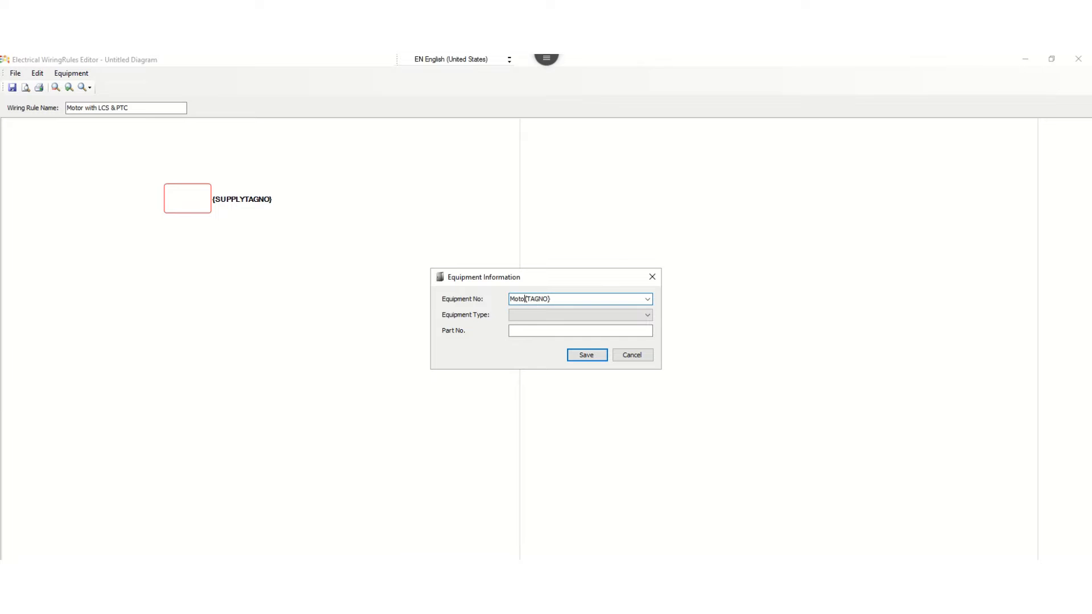
pyautogui.write('-')
pyautogui.click(585, 356)
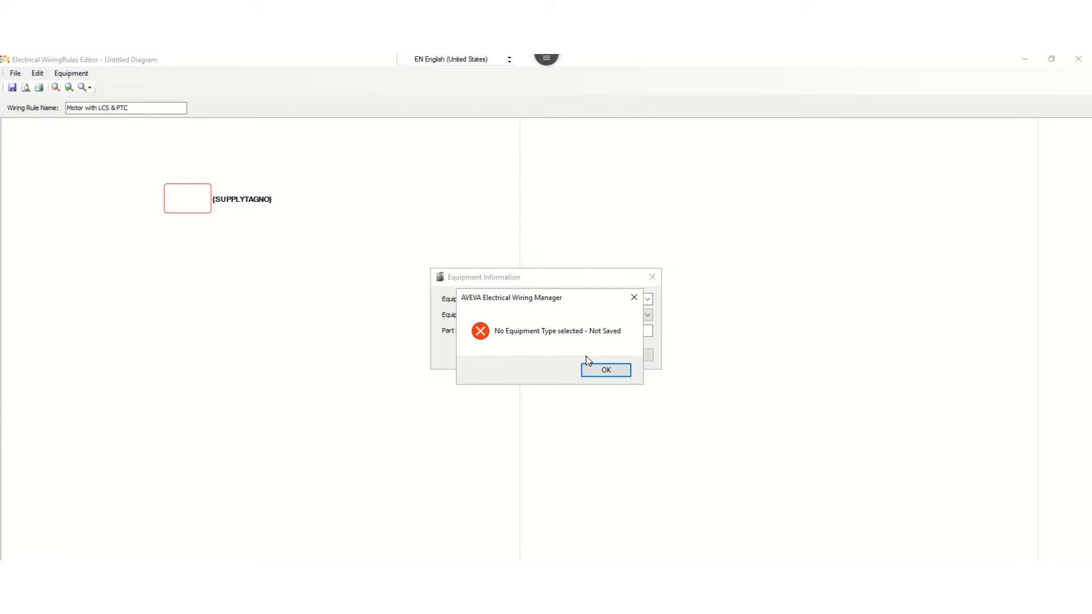
pyautogui.click(594, 373)
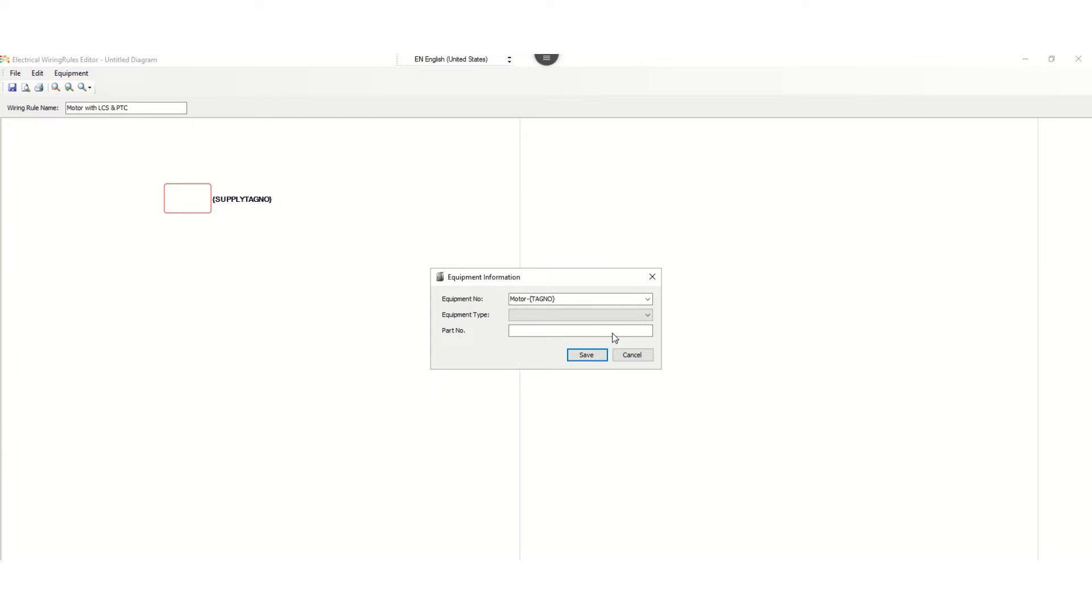
pyautogui.click(647, 315)
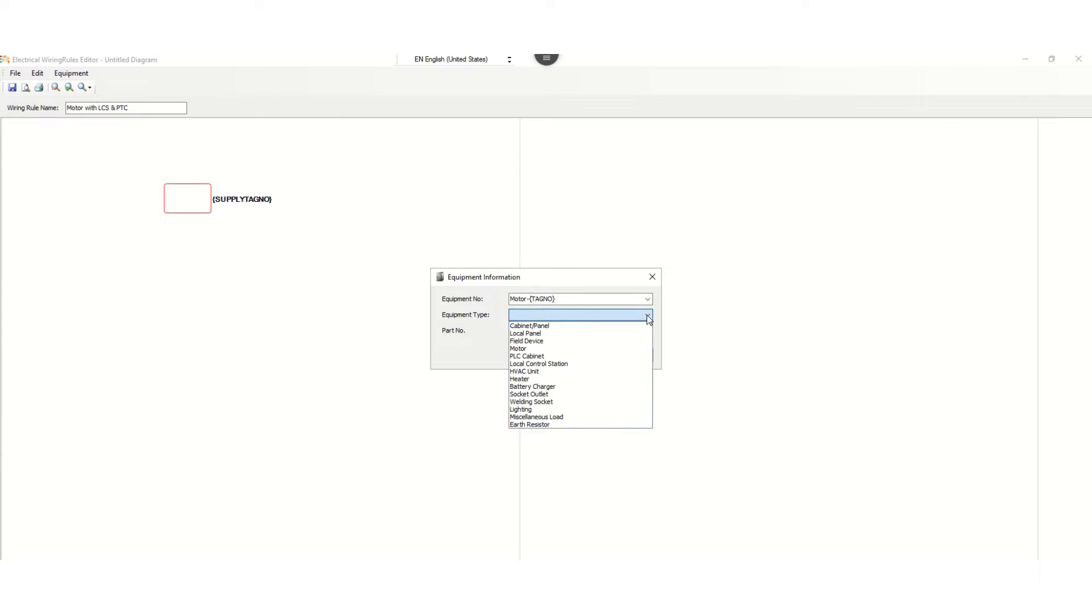
pyautogui.click(561, 348)
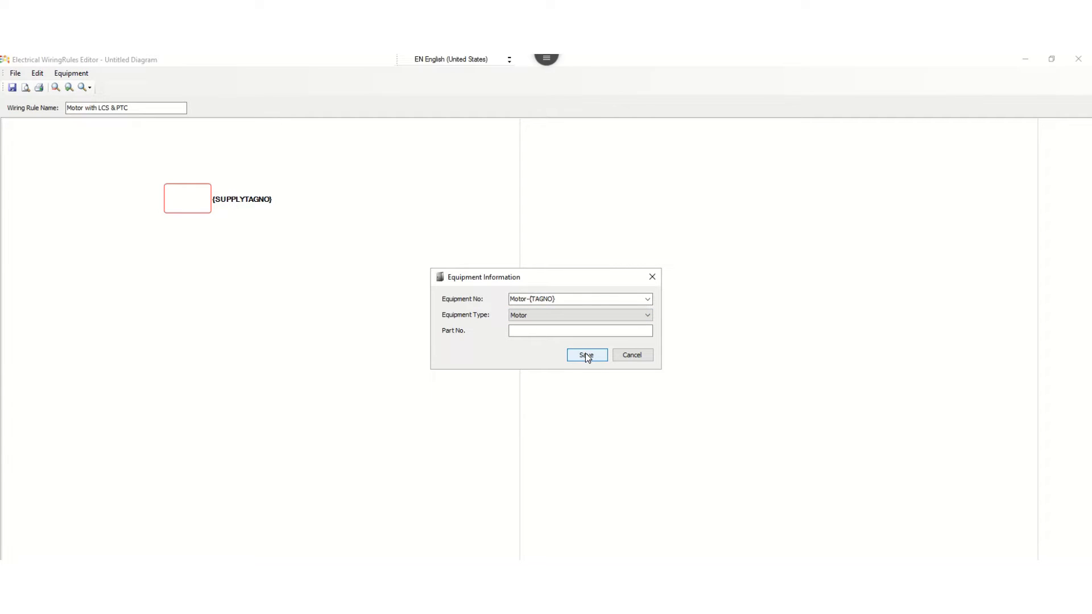
pyautogui.click(586, 355)
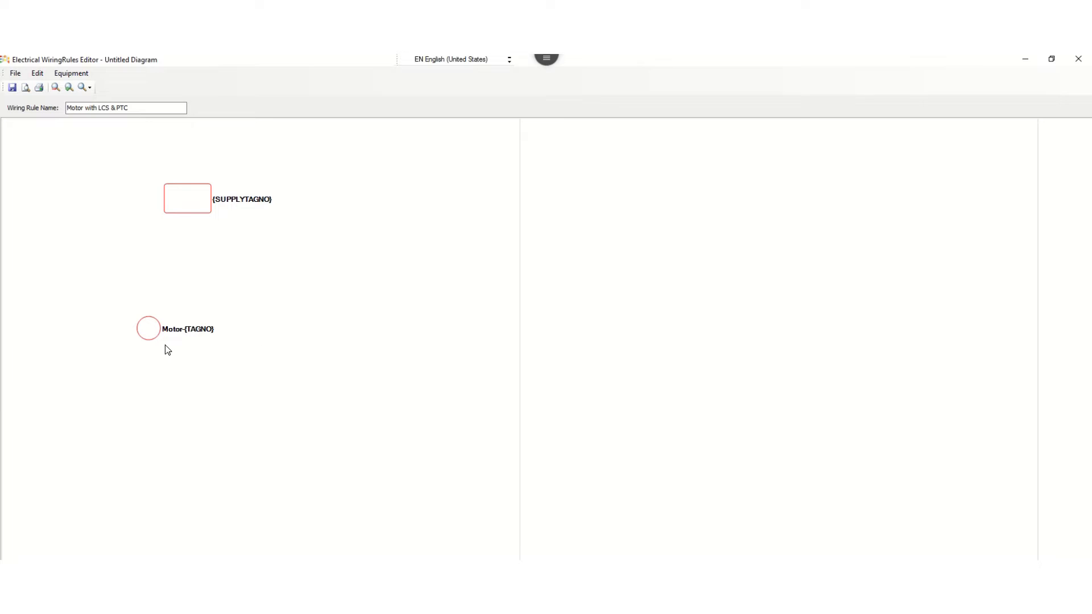
# - Move the motor further below the supply, connect {SUPPLYTAGNO} to Motor-{TAGNO} with a cable, and place the cable label beside the line
pyautogui.moveTo(180, 341); pyautogui.dragTo(207, 368)
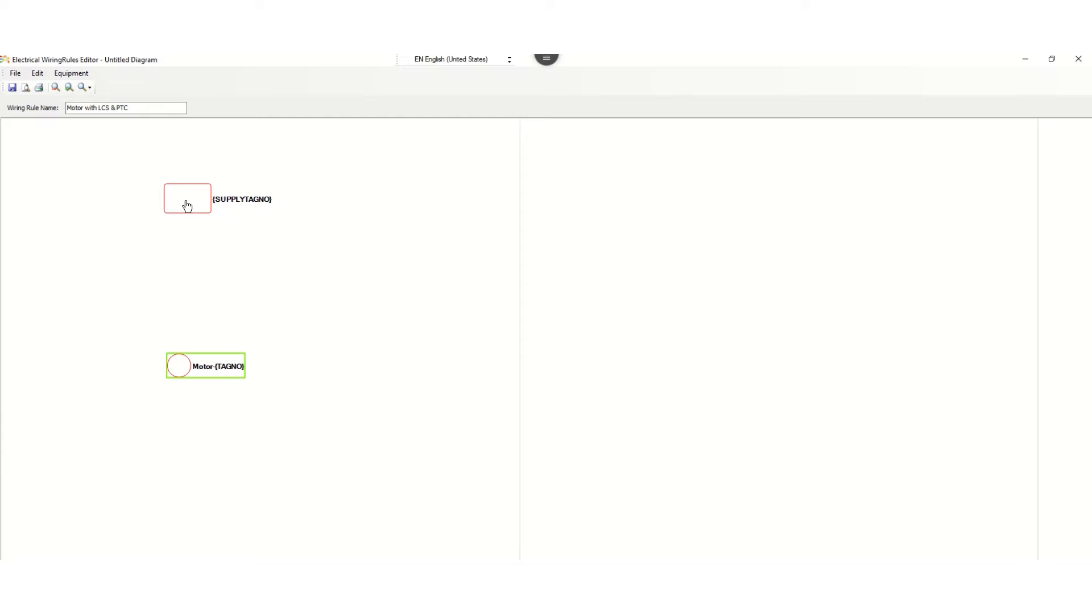
pyautogui.moveTo(187, 206); pyautogui.dragTo(183, 373)
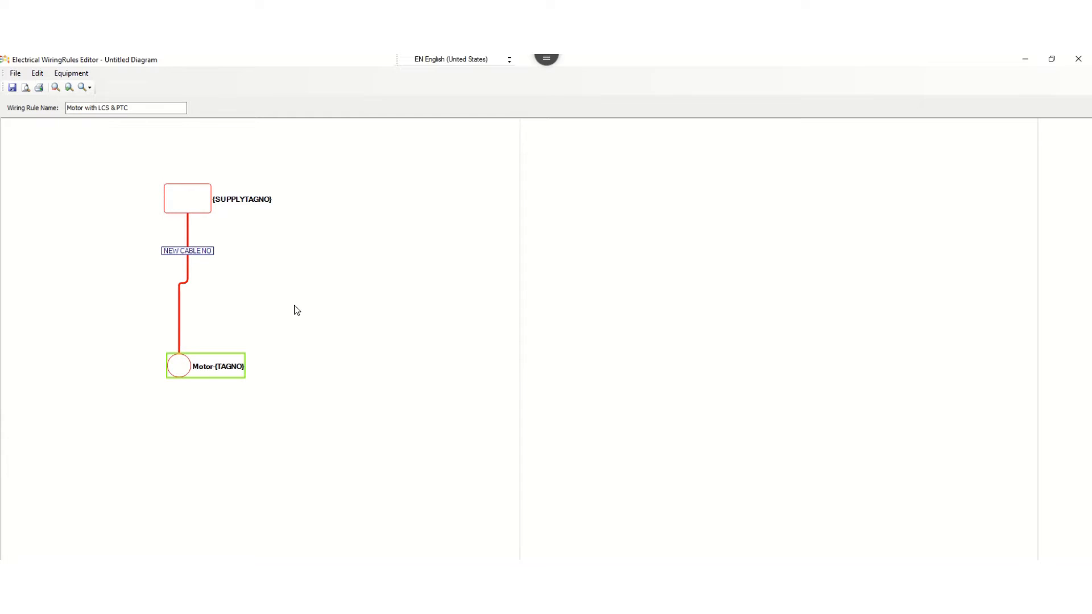
pyautogui.moveTo(182, 250); pyautogui.dragTo(110, 262)
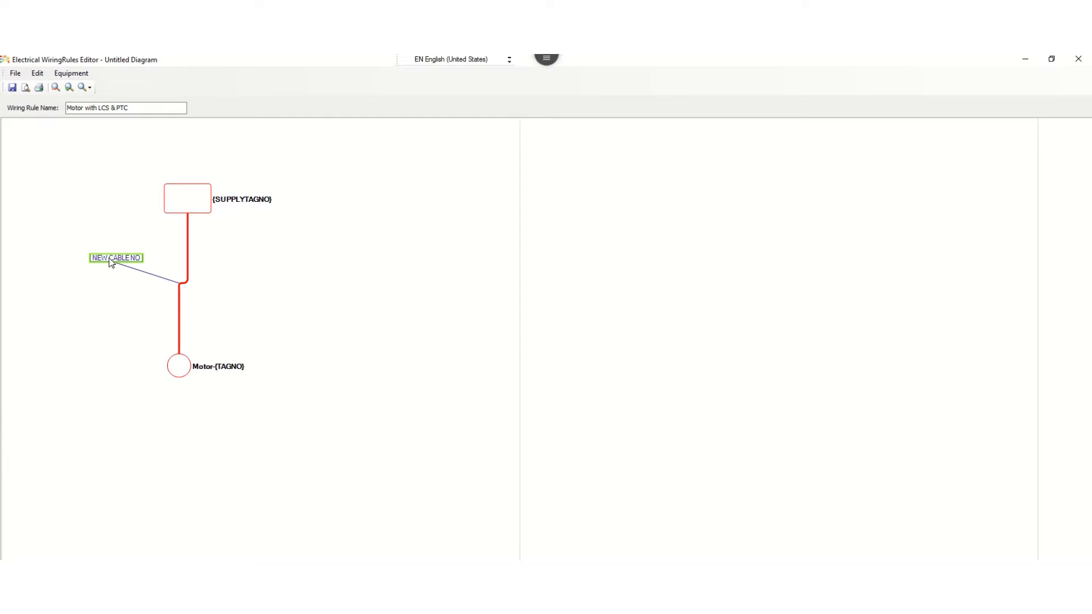
# - Open the cable between {SUPPLYTAGNO} and Motor-{TAGNO} for editing and filter the cable catalogue to cores starting with 3
pyautogui.doubleClick(189, 280)
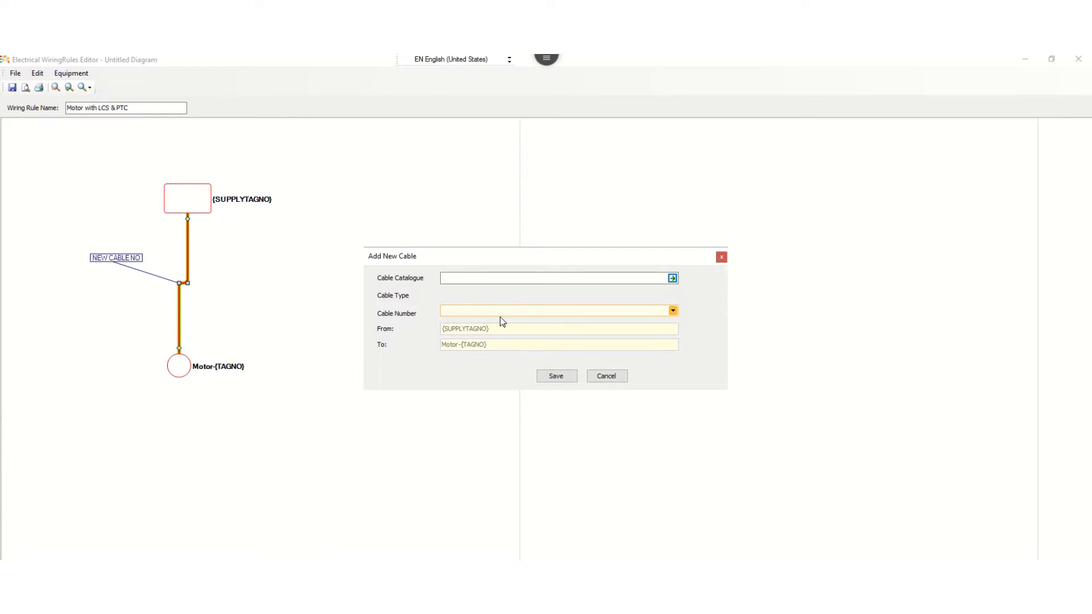
pyautogui.click(544, 278)
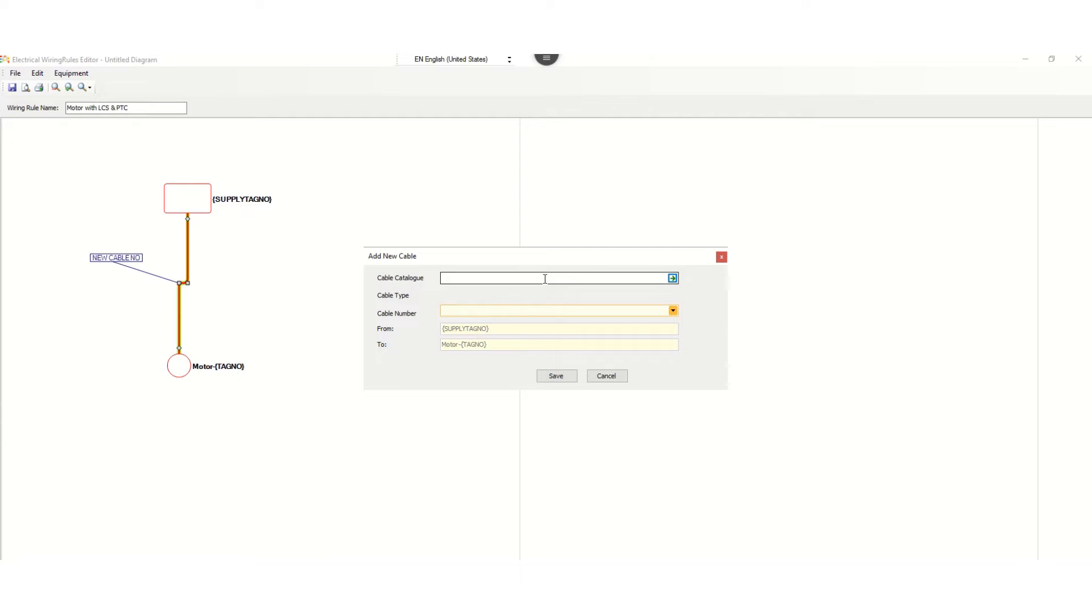
pyautogui.click(545, 278)
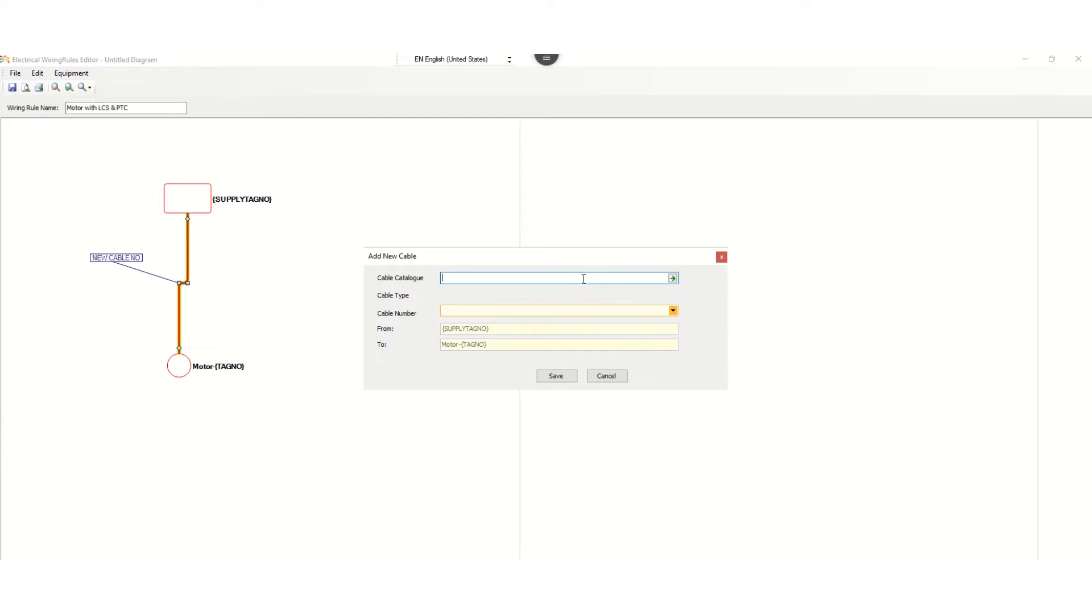
pyautogui.click(672, 278)
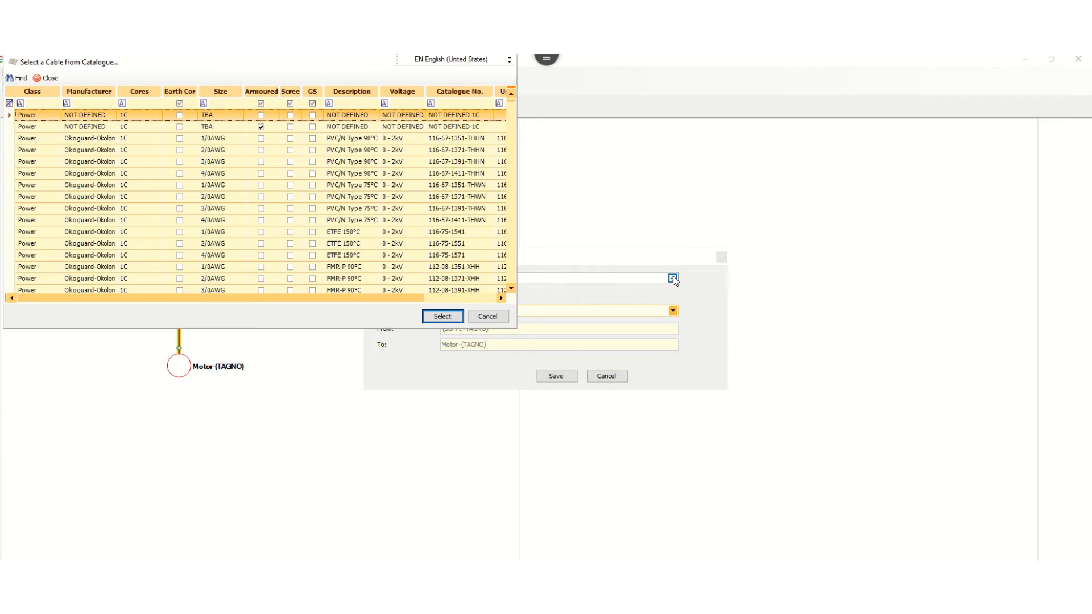
pyautogui.click(141, 116)
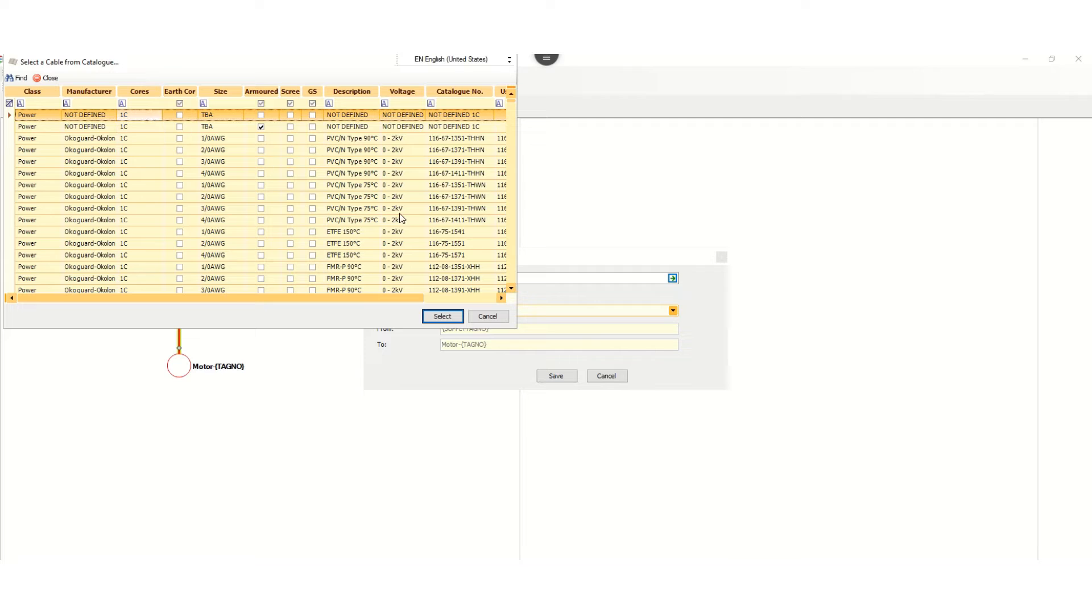
pyautogui.click(135, 102)
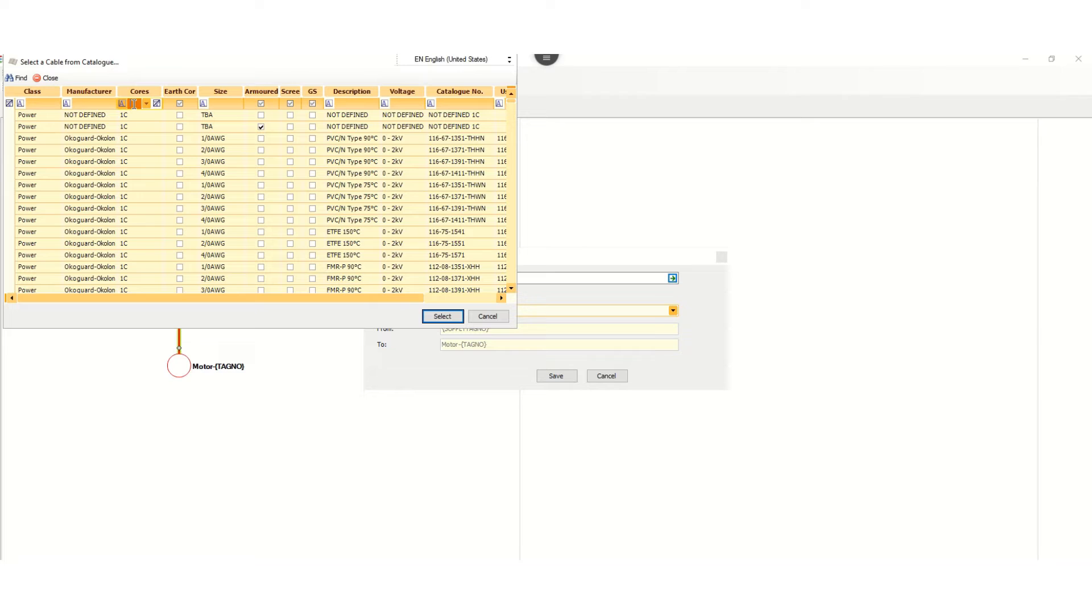
pyautogui.write('3')
pyautogui.press('Tab')
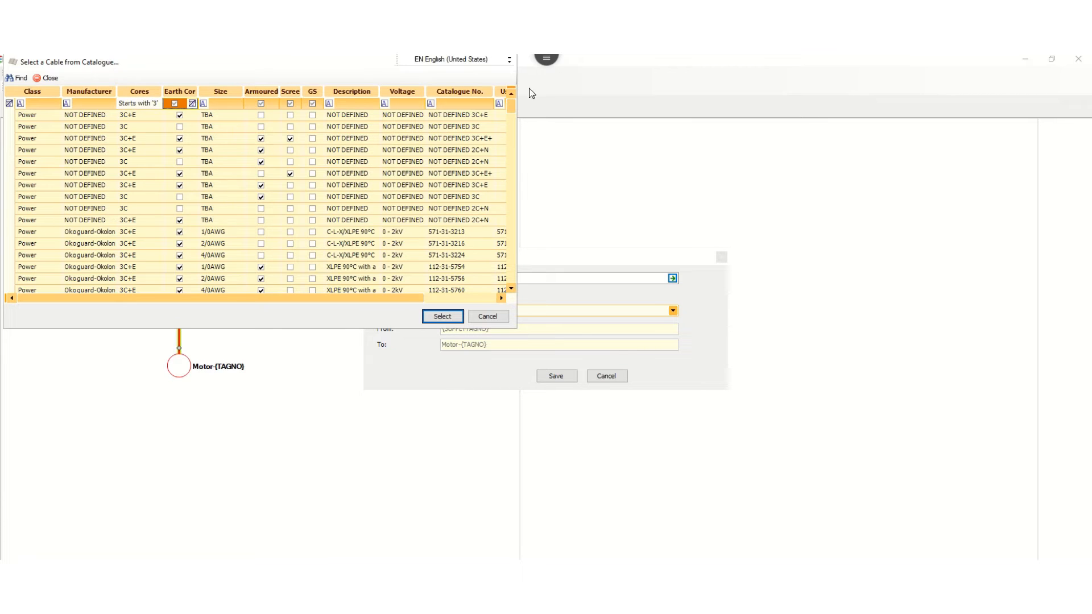
# - Filter the catalogue to size 185 and assign the Yokogawa 3C 185mm² cable Test Demo-01 to the motor connection
pyautogui.click(221, 104)
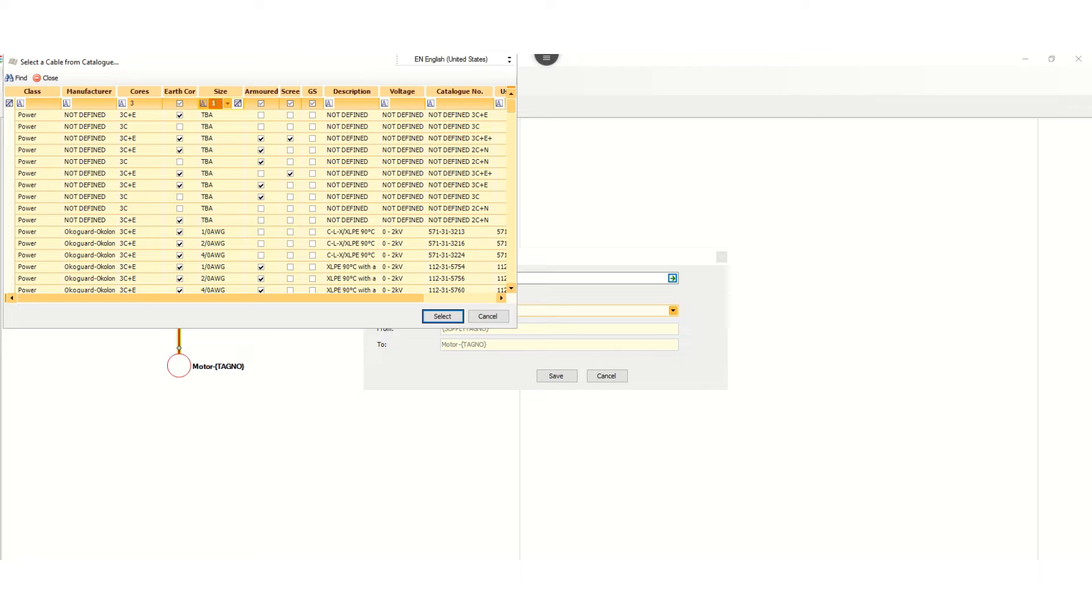
pyautogui.write('185')
pyautogui.press('Tab')
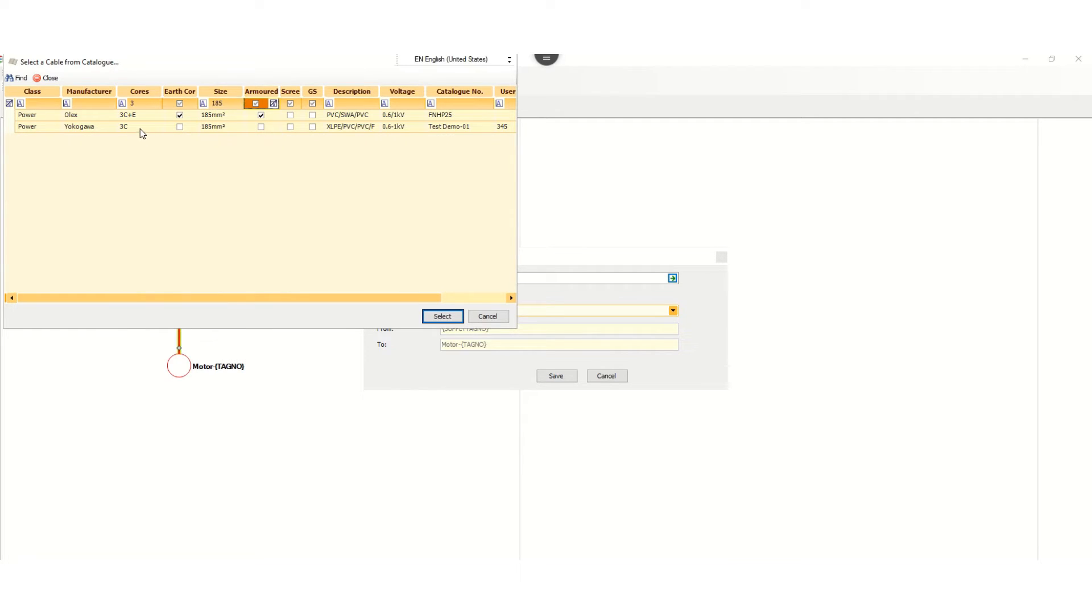
pyautogui.click(141, 126)
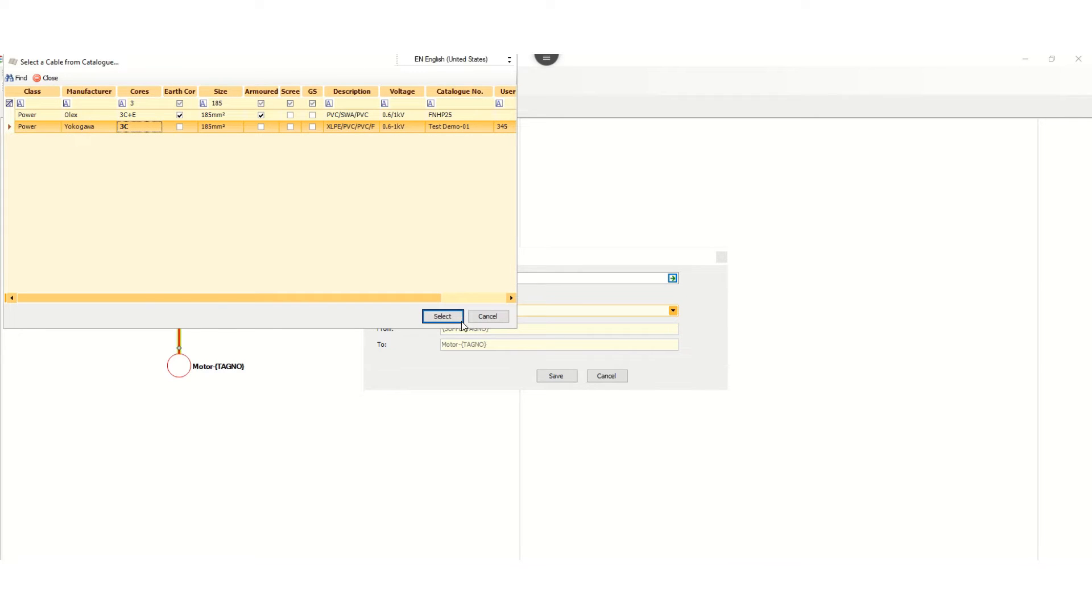
pyautogui.click(445, 317)
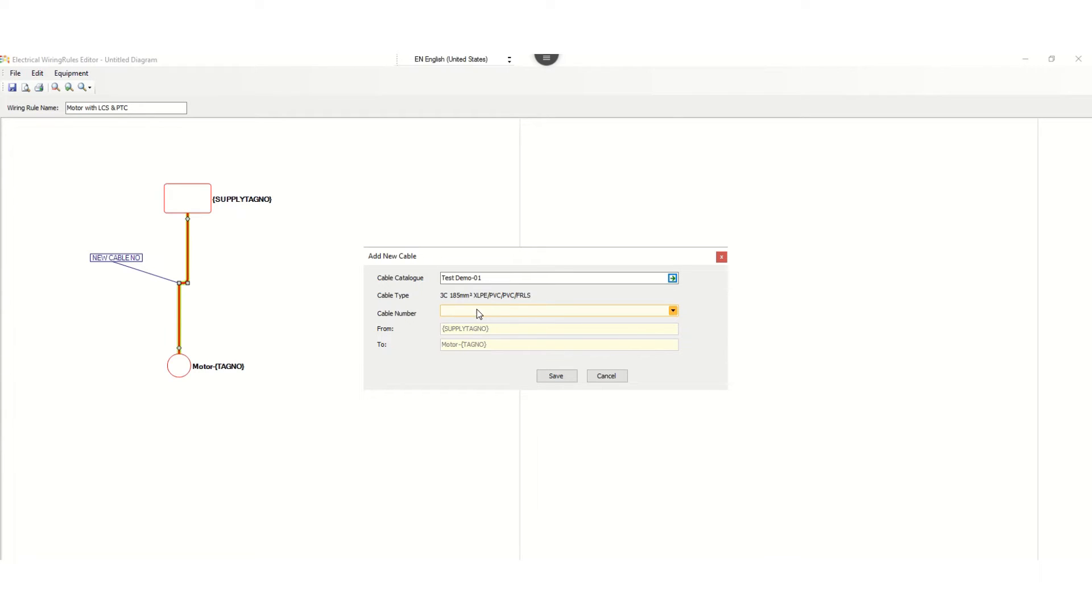
# - Set the motor cable's number to P-{TAGNO} and save the cable
pyautogui.click(556, 376)
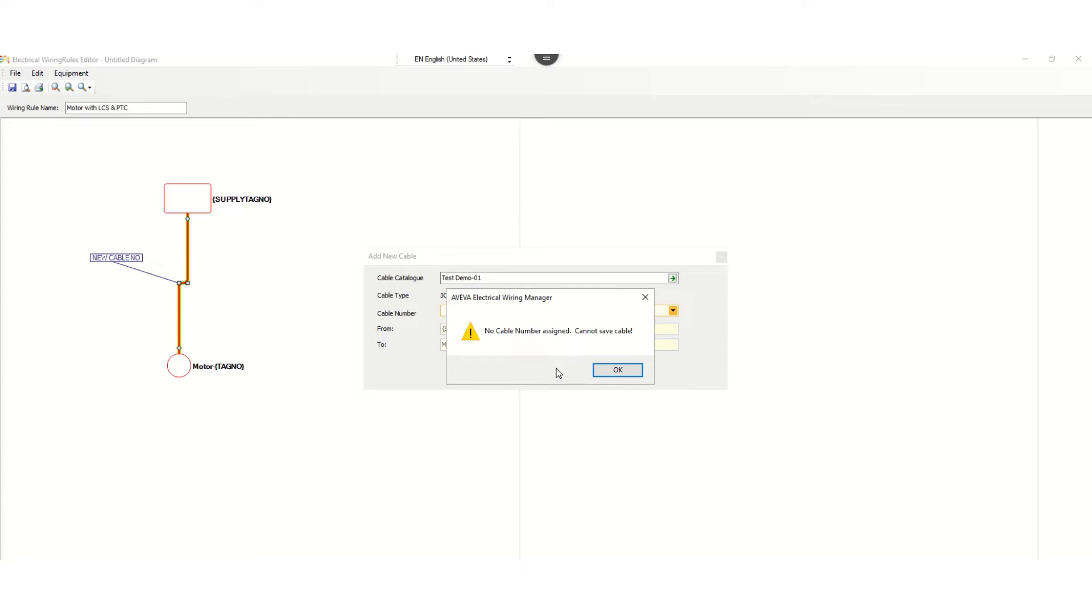
pyautogui.click(610, 372)
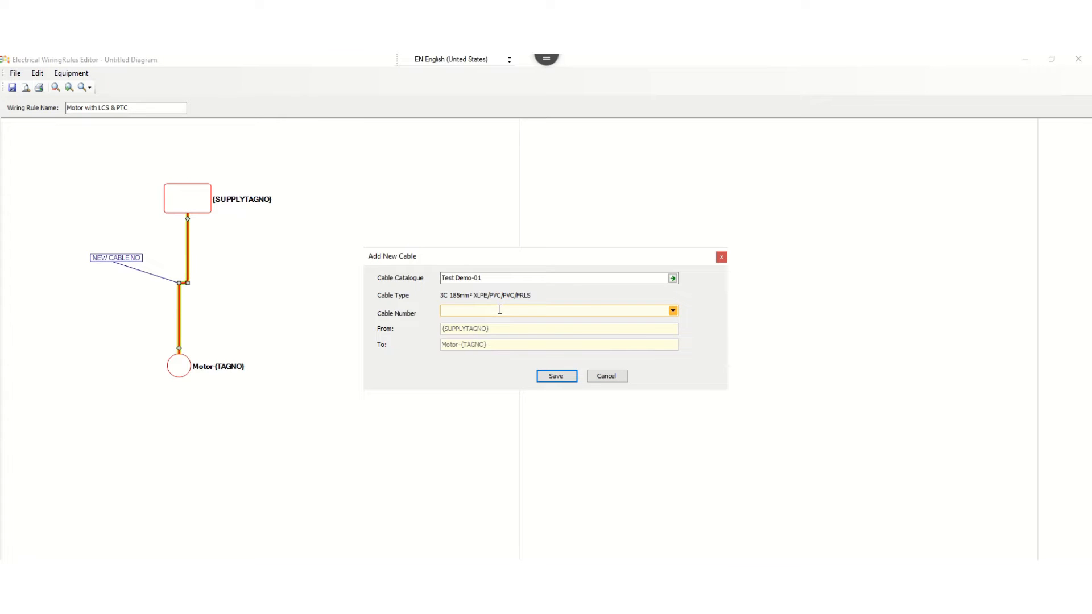
pyautogui.click(673, 311)
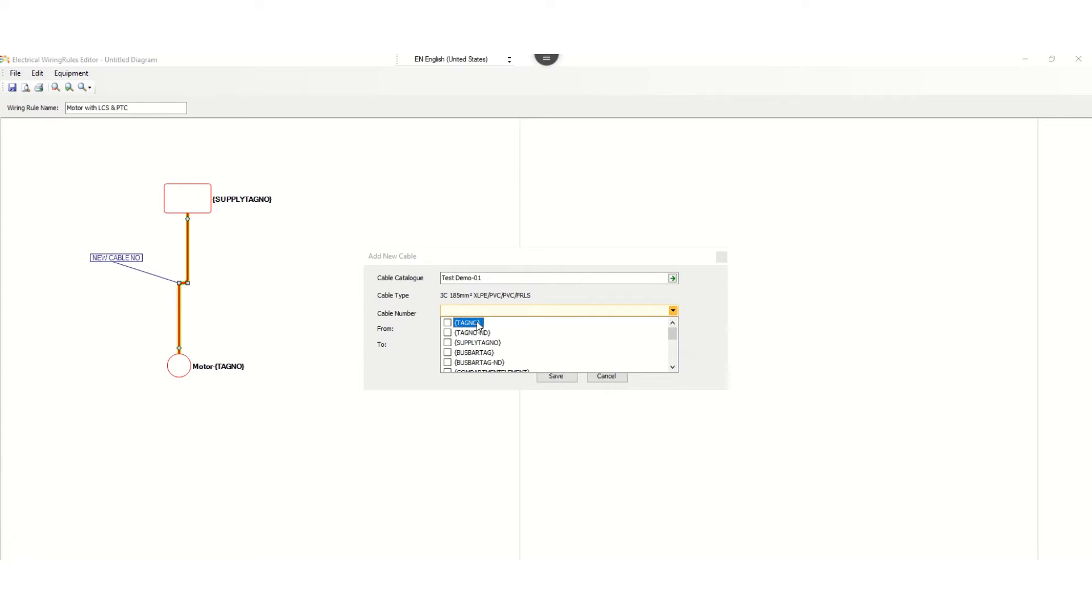
pyautogui.click(448, 323)
pyautogui.click(455, 314)
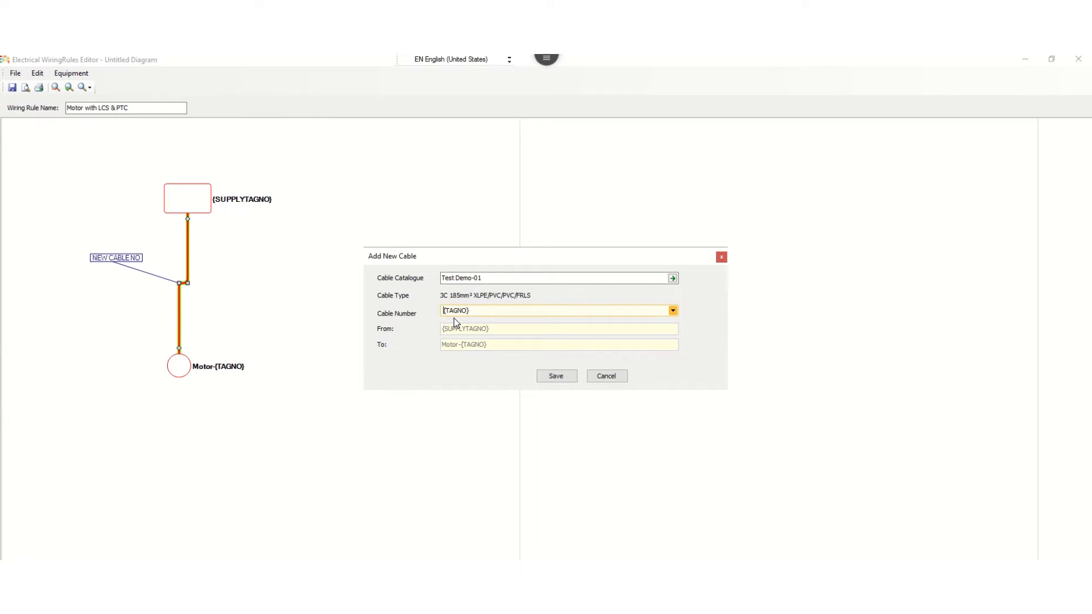
pyautogui.write('P-')
pyautogui.click(557, 376)
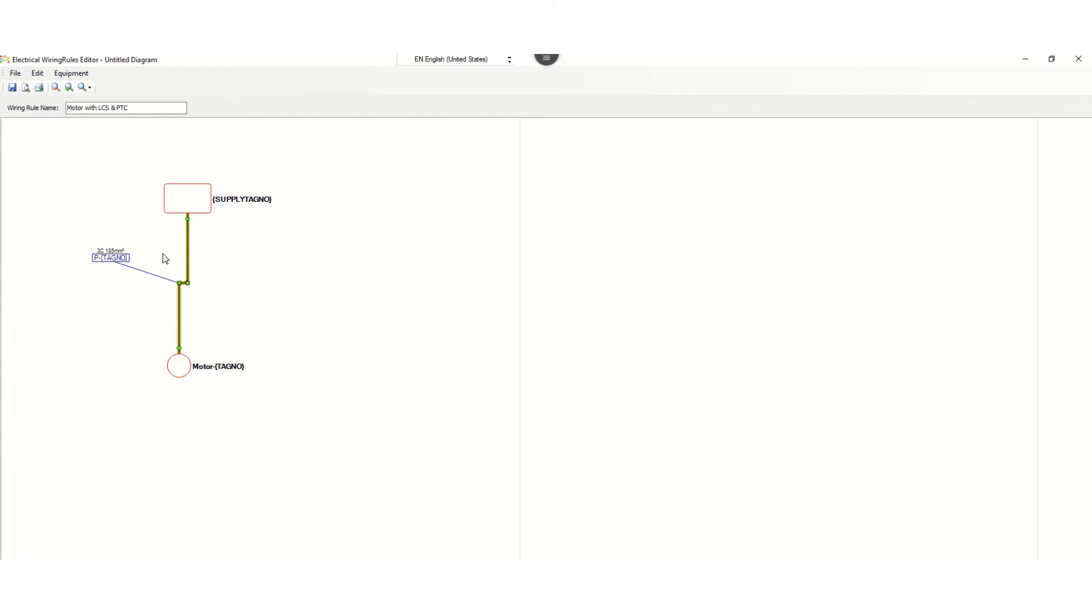
# - Add equipment numbered {TAGNO}-LCS to the right of the motor, with Local Control Station as its equipment type
pyautogui.click(303, 352)
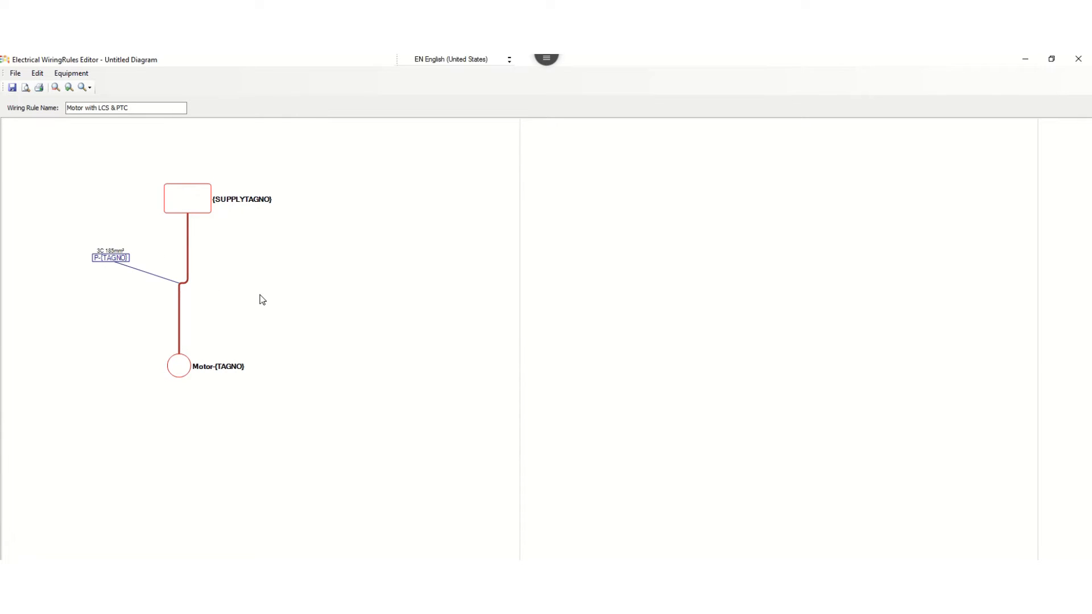
pyautogui.rightClick(300, 357)
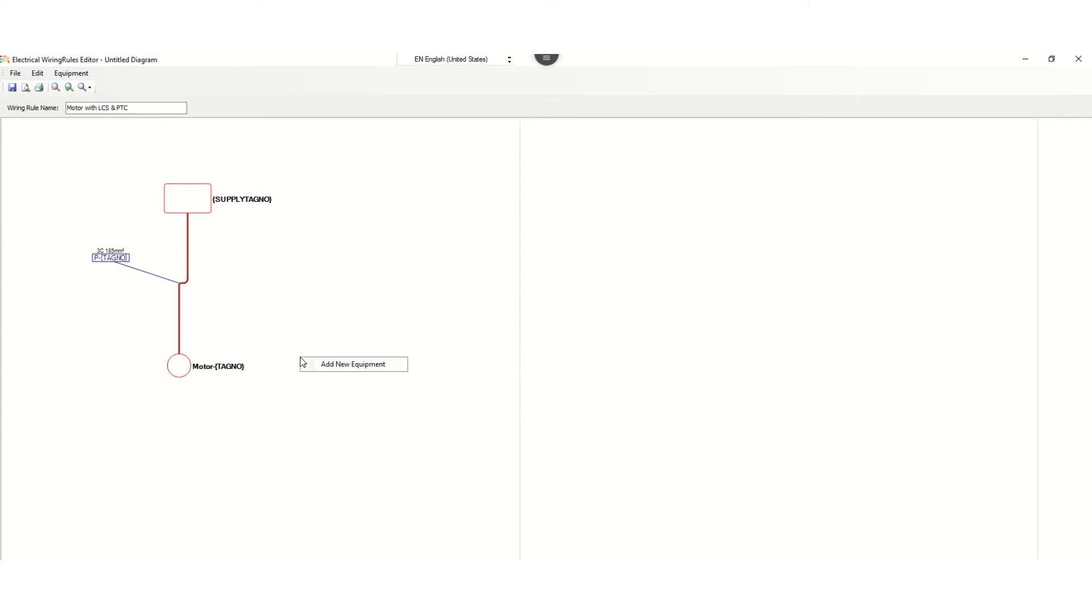
pyautogui.click(333, 369)
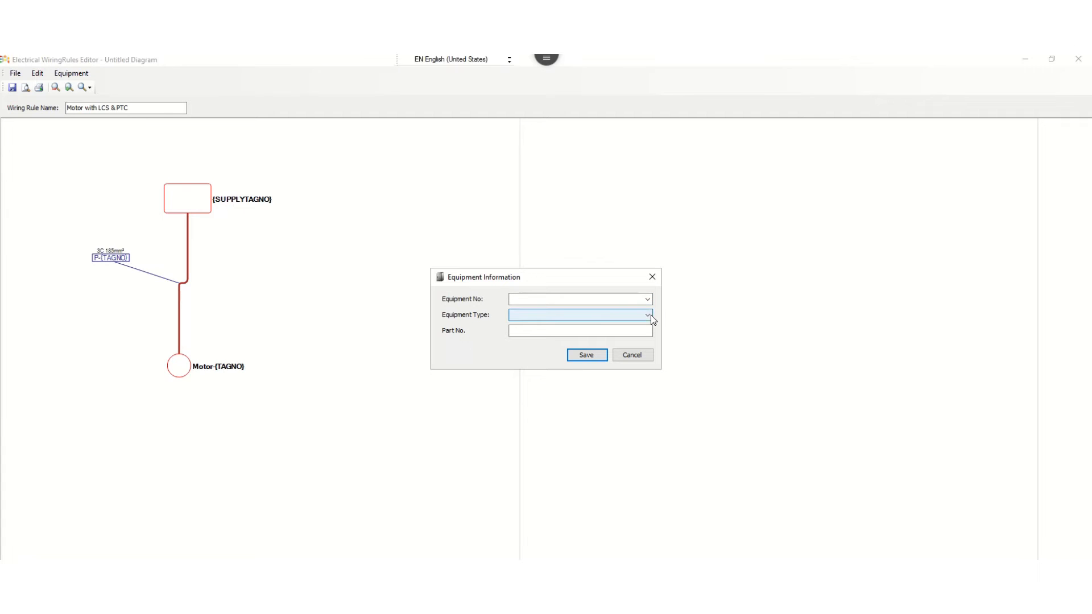
pyautogui.click(647, 299)
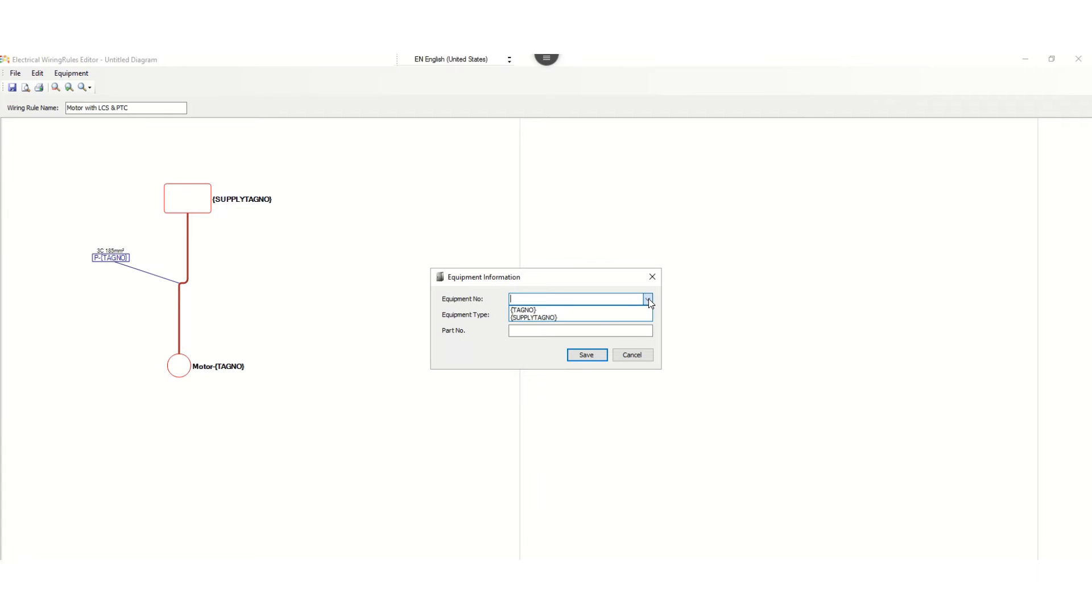
pyautogui.click(572, 311)
pyautogui.click(549, 300)
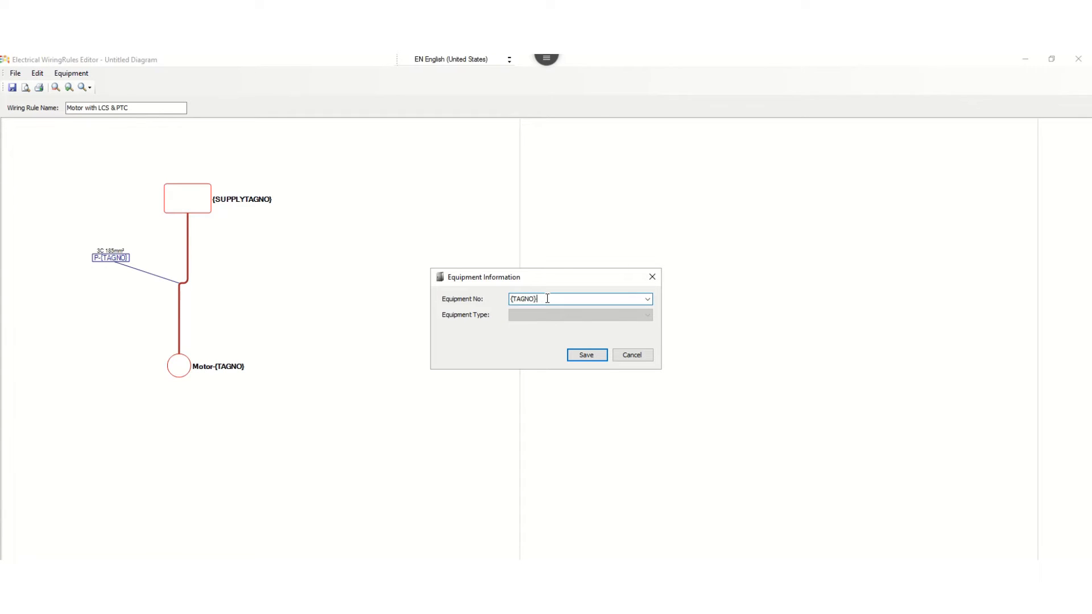
pyautogui.write('-LCS')
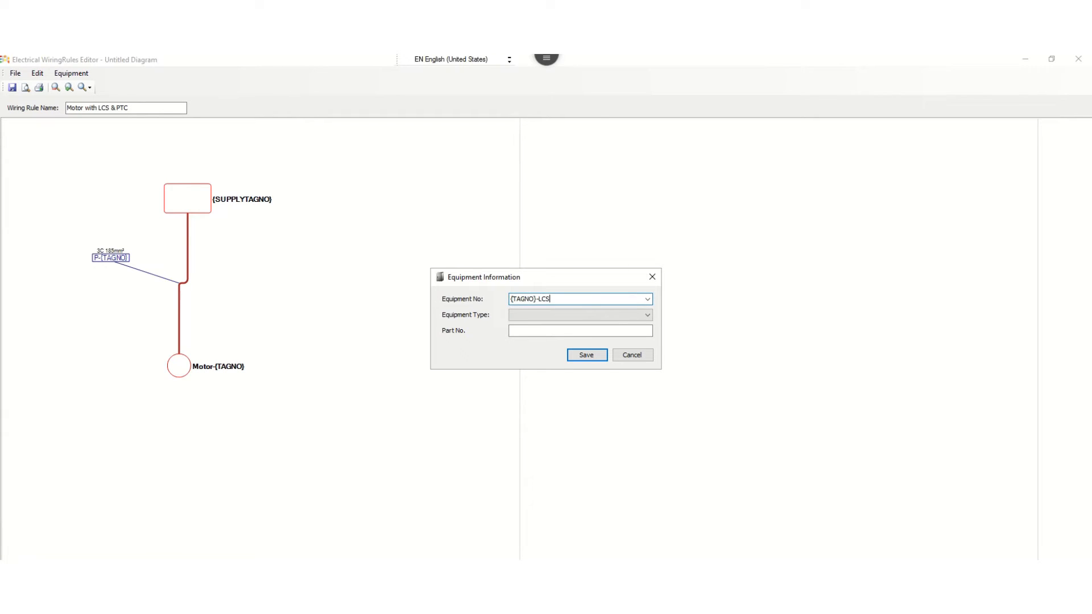
pyautogui.click(650, 314)
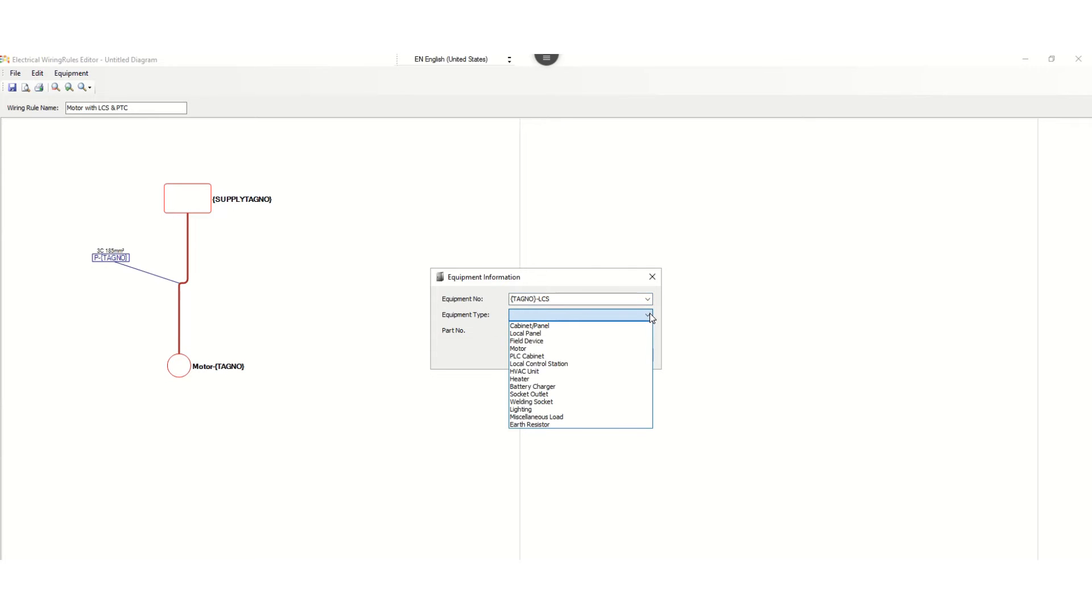
pyautogui.click(540, 365)
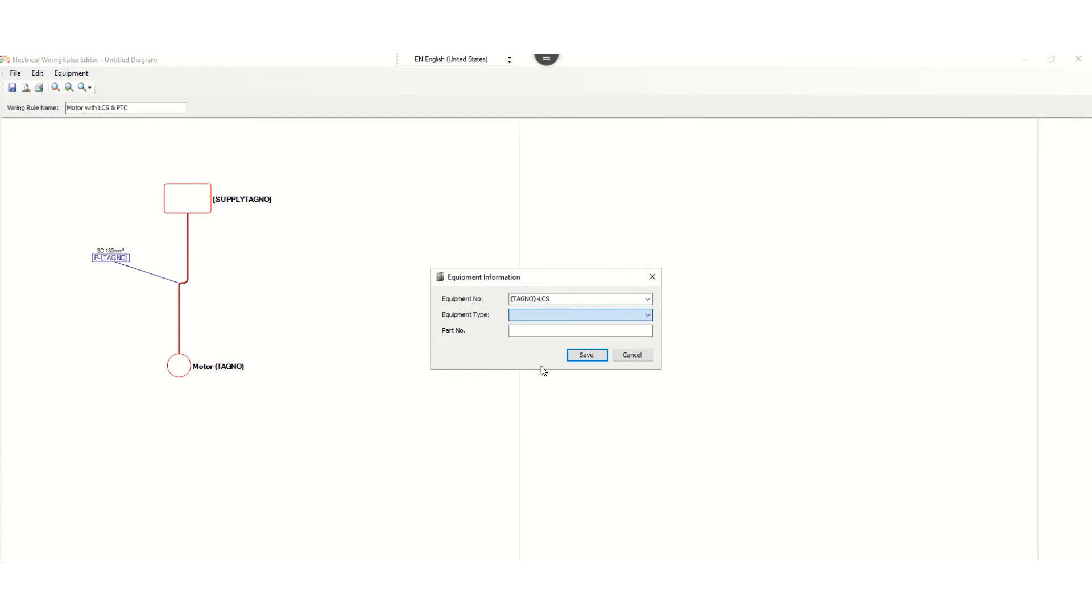
pyautogui.click(541, 327)
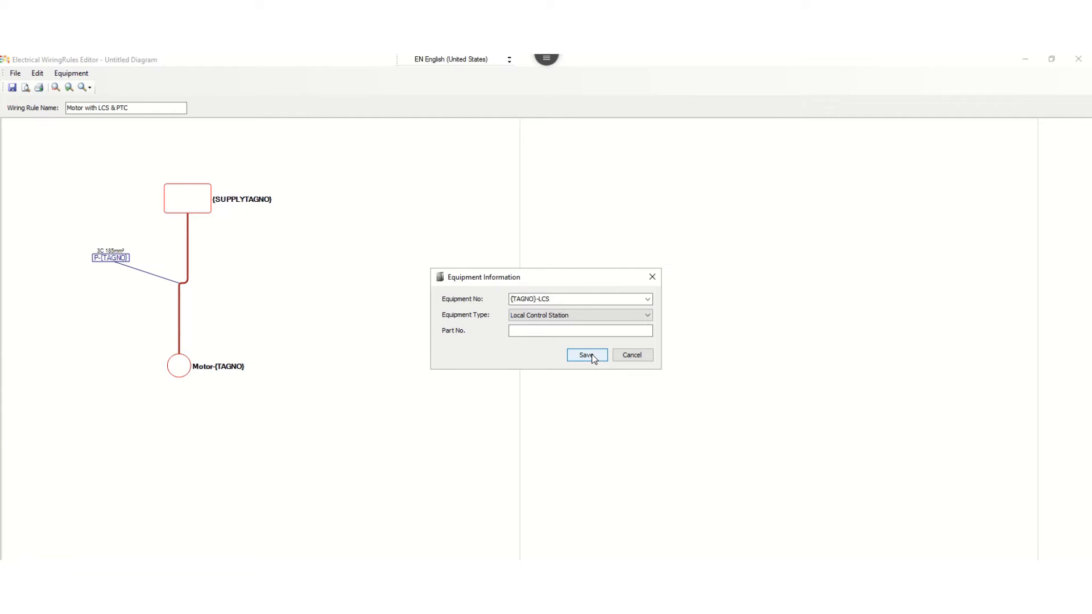
pyautogui.click(590, 356)
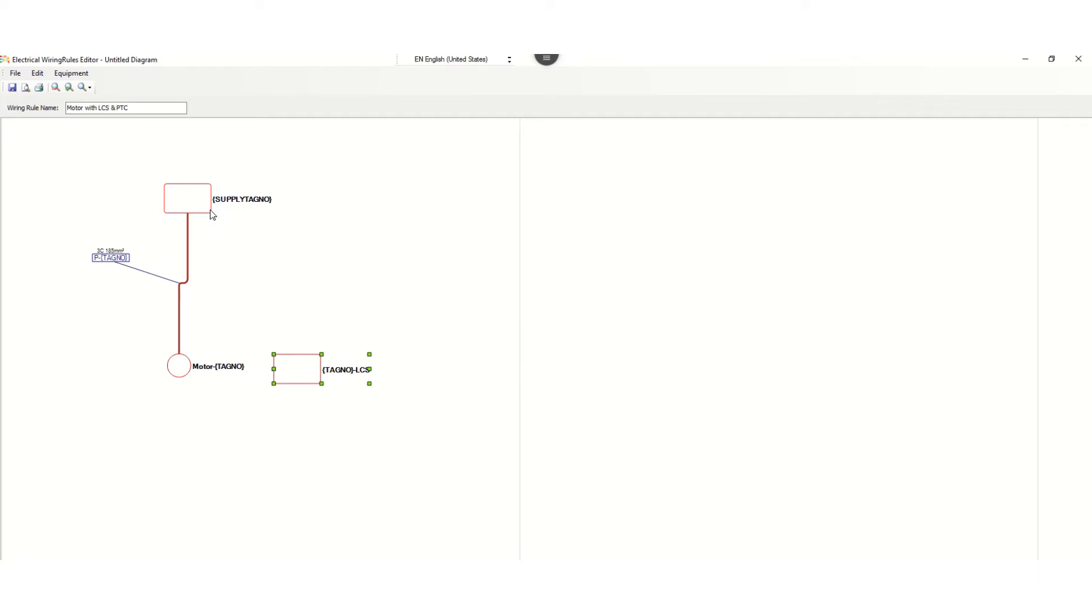
# - Connect {SUPPLYTAGNO} to {TAGNO}-LCS with a new cable and place its label above the horizontal run
pyautogui.moveTo(187, 203); pyautogui.dragTo(299, 370)
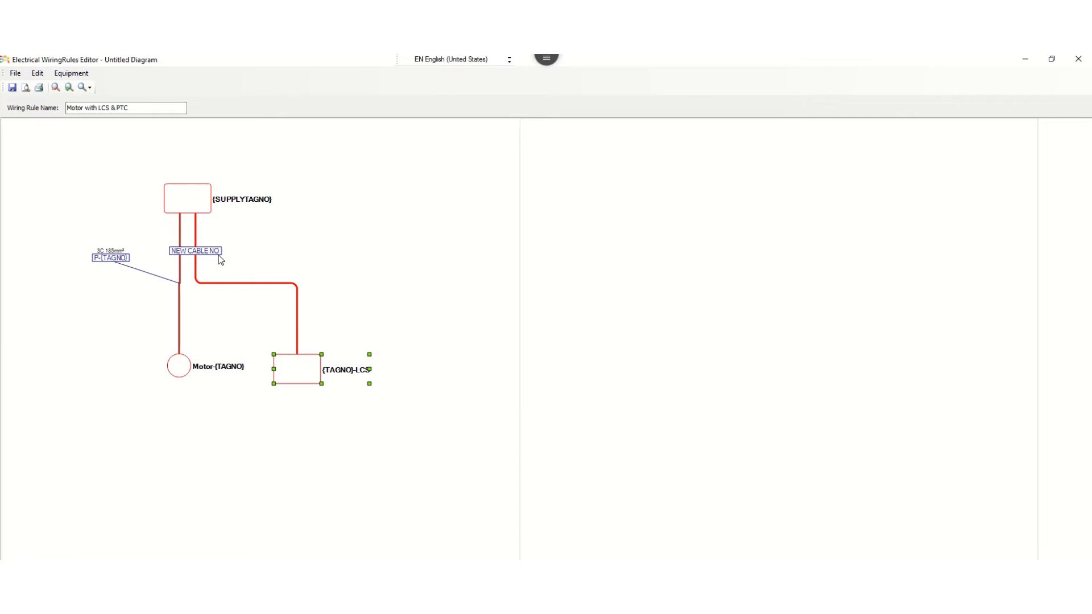
pyautogui.moveTo(221, 260); pyautogui.dragTo(275, 262)
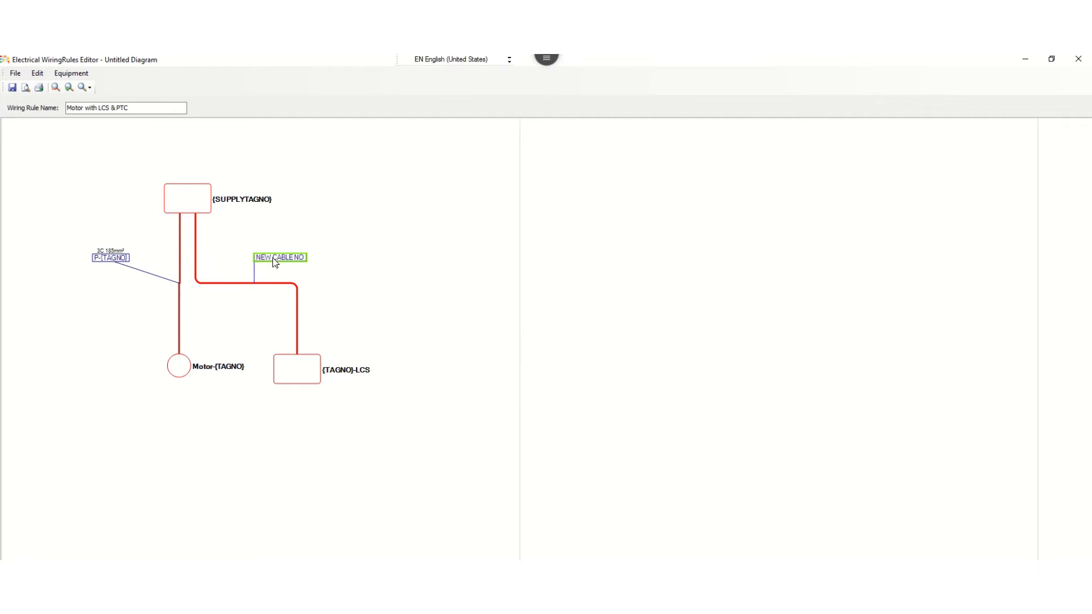
# - Filter the cable catalogue to 6 cores and assign the Olex 6C+E 1.5mm² cable BFCP05AA006 to the {TAGNO}-LCS connection
pyautogui.doubleClick(267, 283)
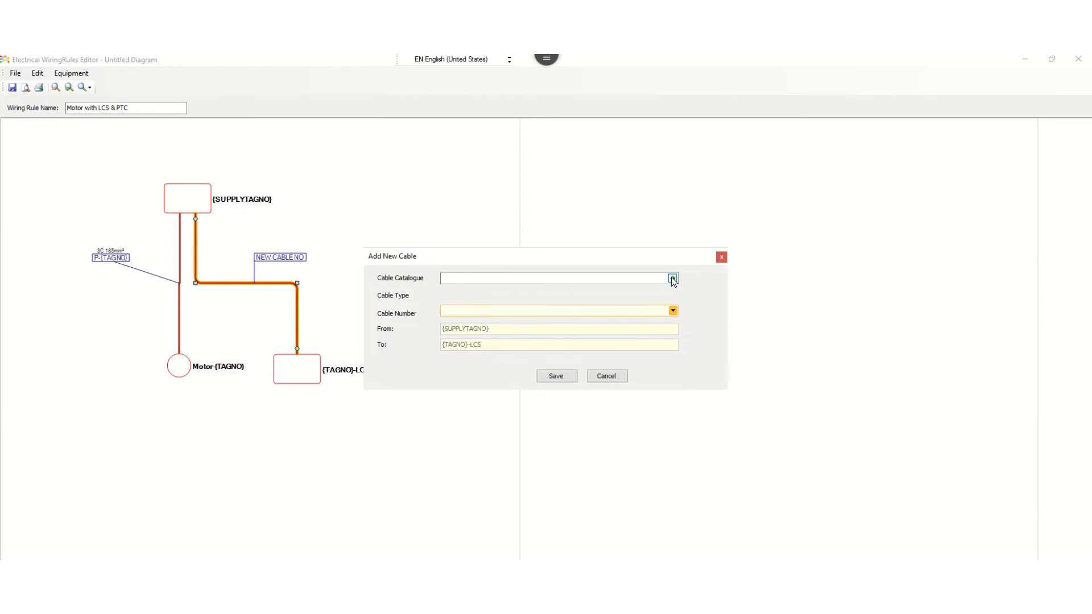
pyautogui.click(673, 278)
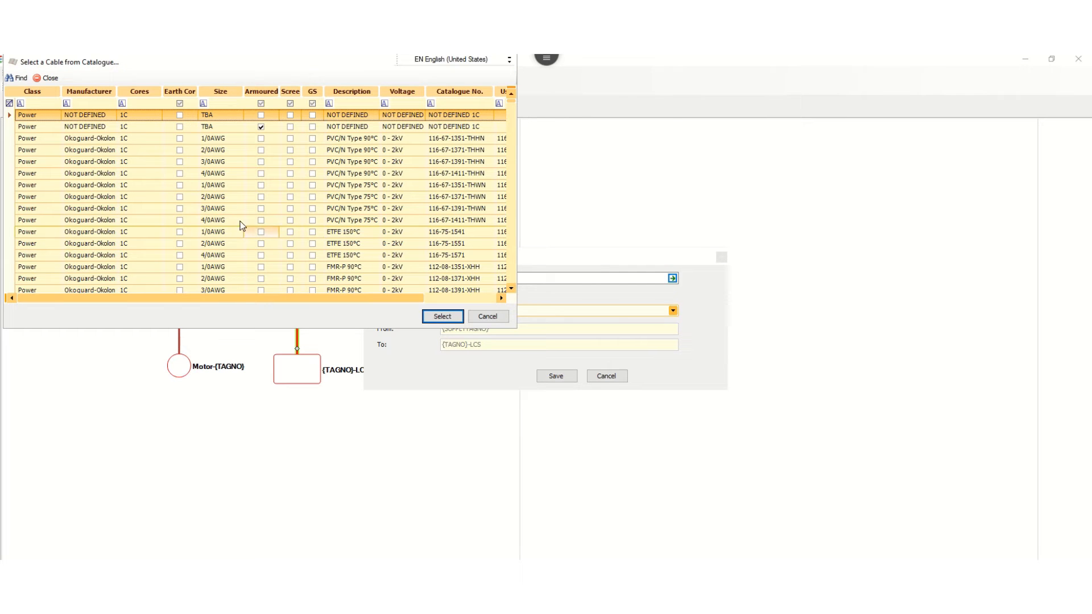
pyautogui.click(137, 105)
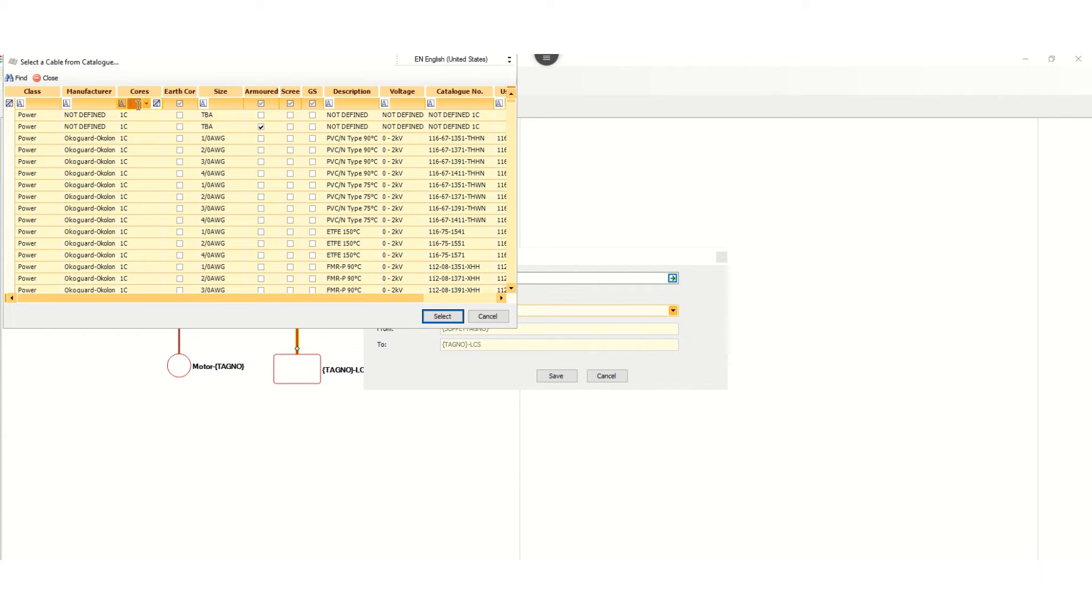
pyautogui.write('6')
pyautogui.press('Tab')
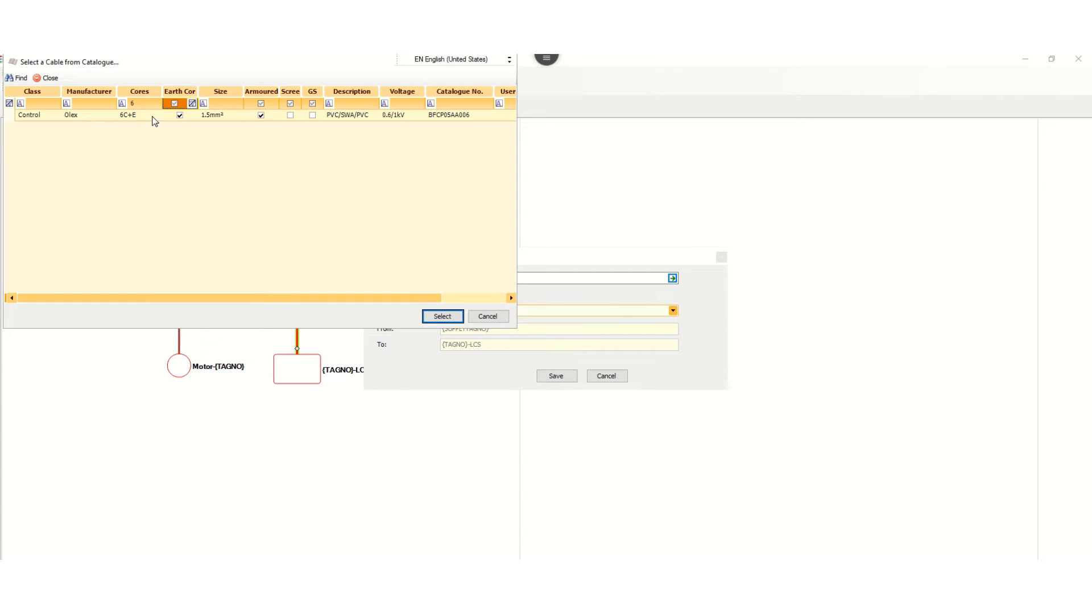
pyautogui.click(238, 116)
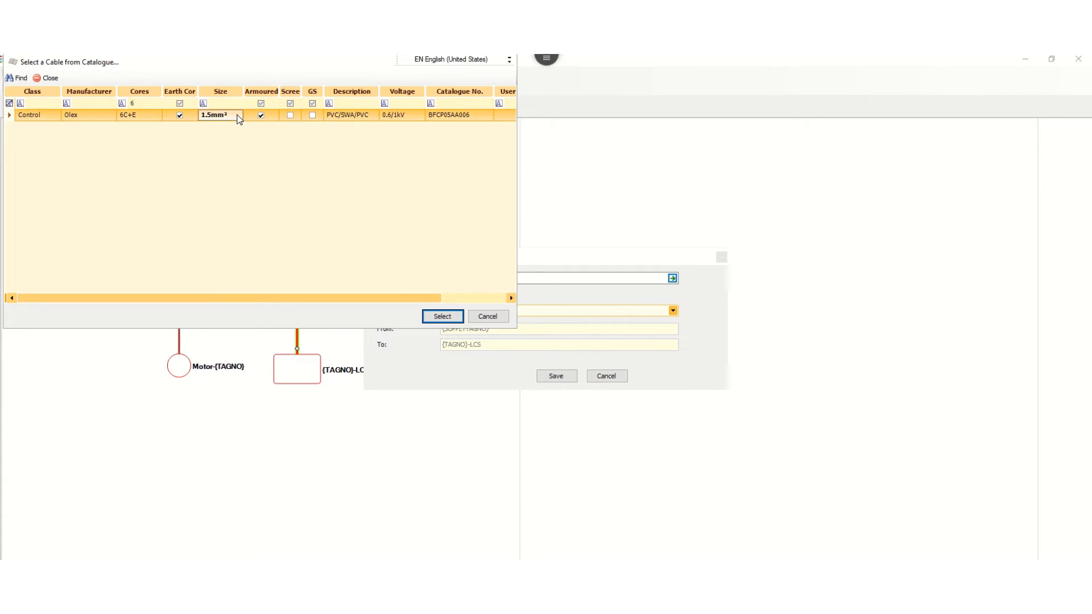
pyautogui.click(436, 315)
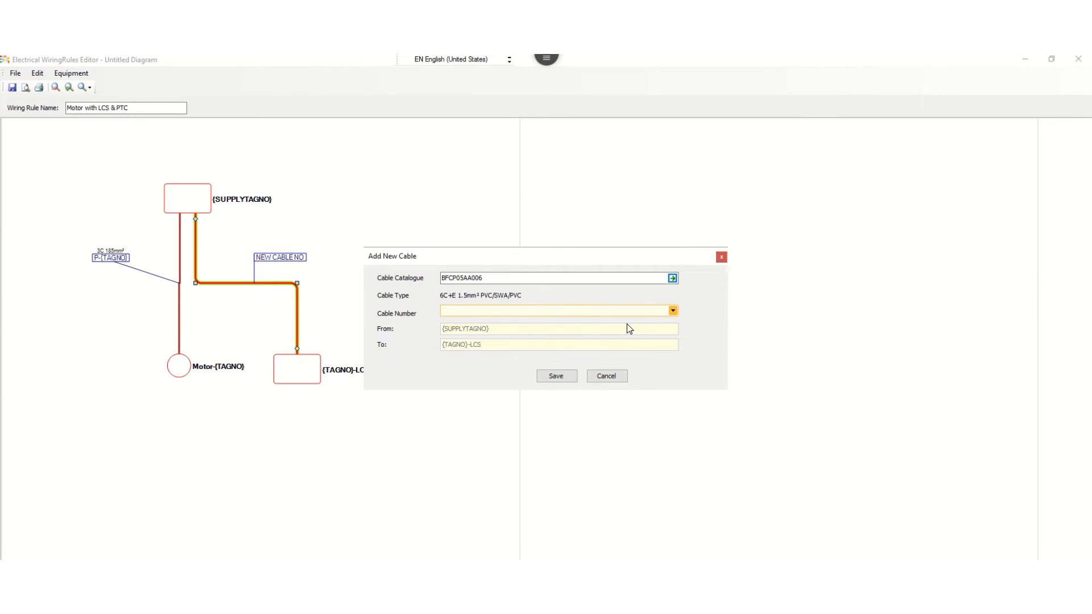
# - Set the local control station cable's number to C01-{TAGNO} and save the cable
pyautogui.click(673, 311)
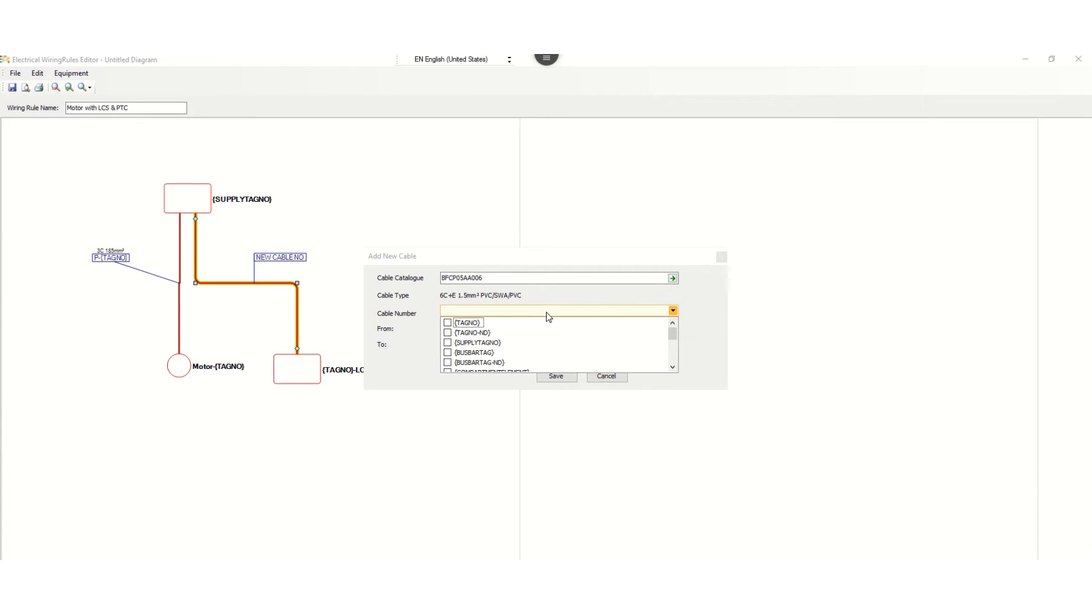
pyautogui.click(448, 323)
pyautogui.click(445, 308)
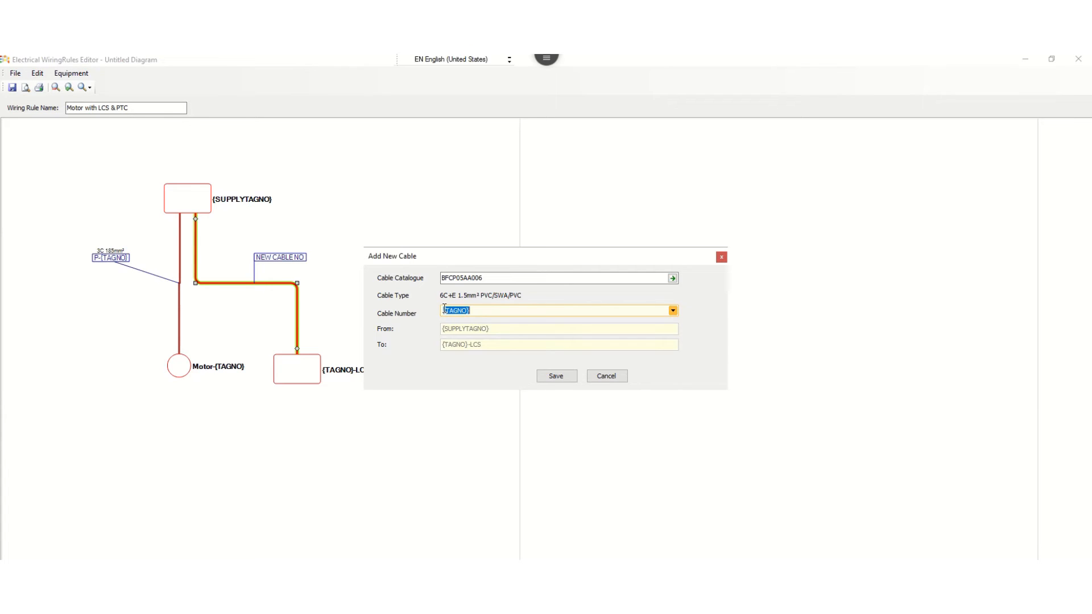
pyautogui.click(445, 310)
pyautogui.write('C01-')
pyautogui.click(557, 375)
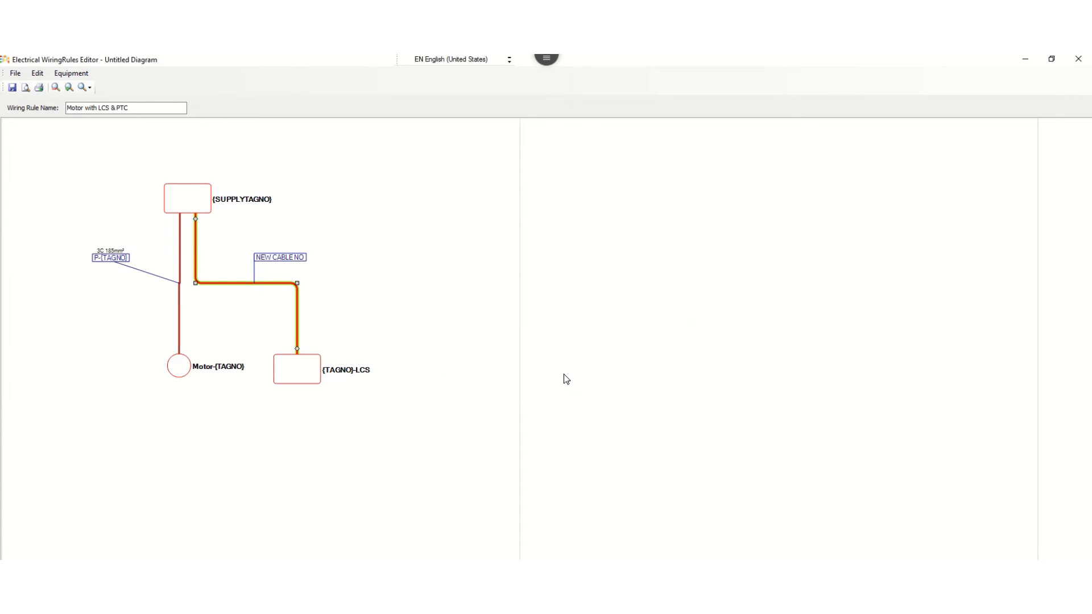
pyautogui.click(329, 272)
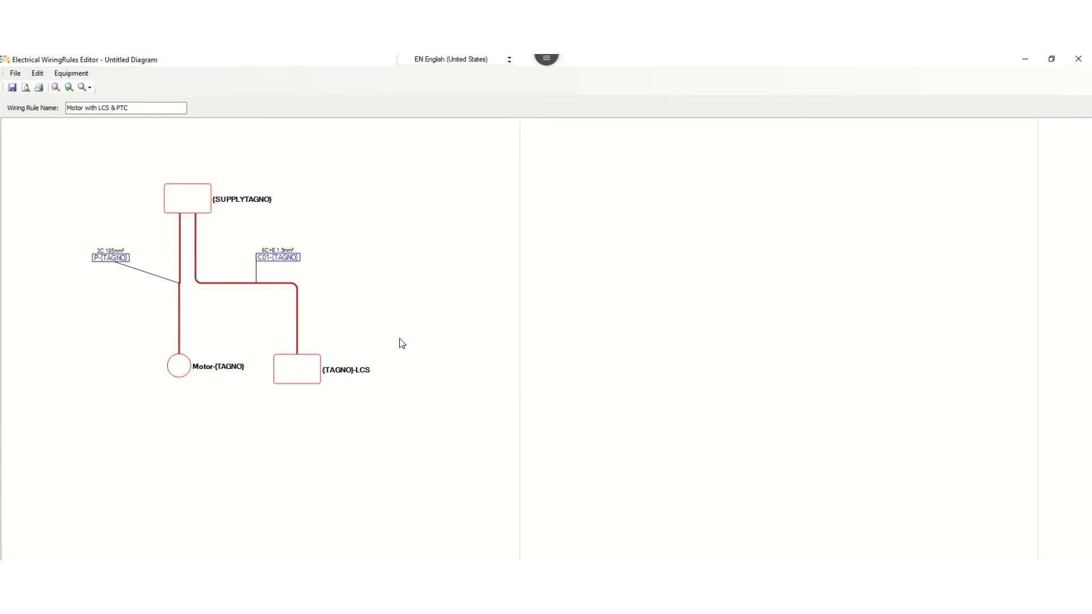
# - Add a Field Device numbered PTC-{TAGNO} and align it to the right of the {TAGNO}-LCS box
pyautogui.rightClick(436, 348)
pyautogui.click(476, 357)
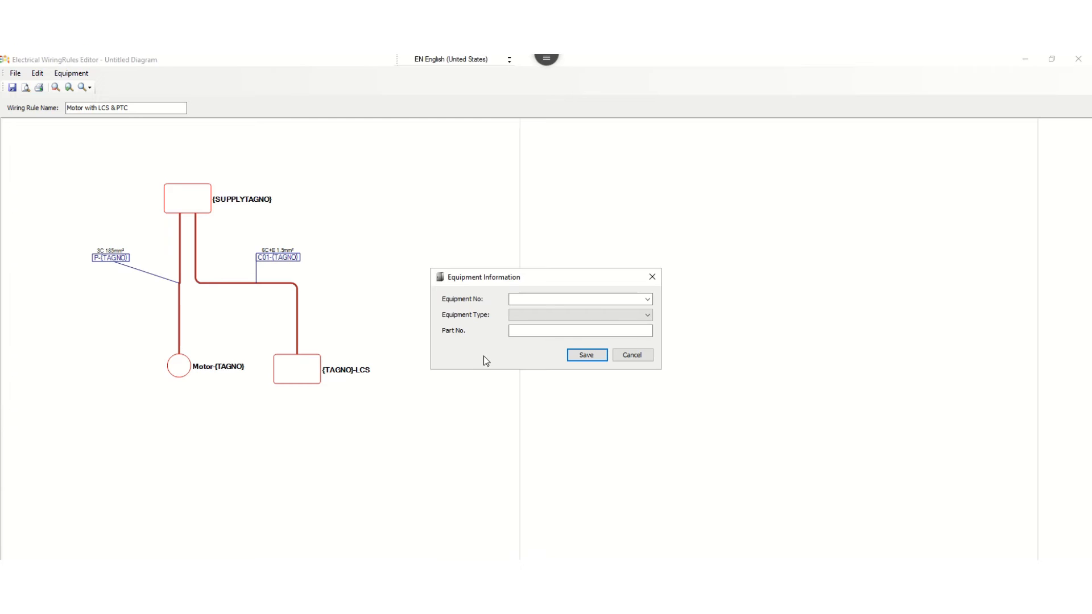
pyautogui.click(646, 299)
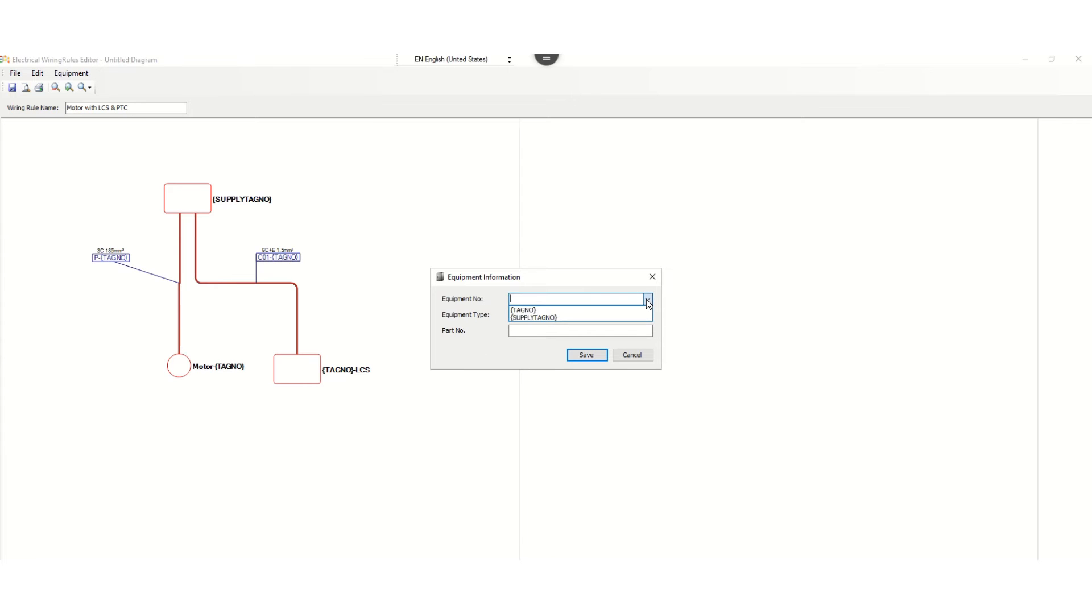
pyautogui.click(523, 311)
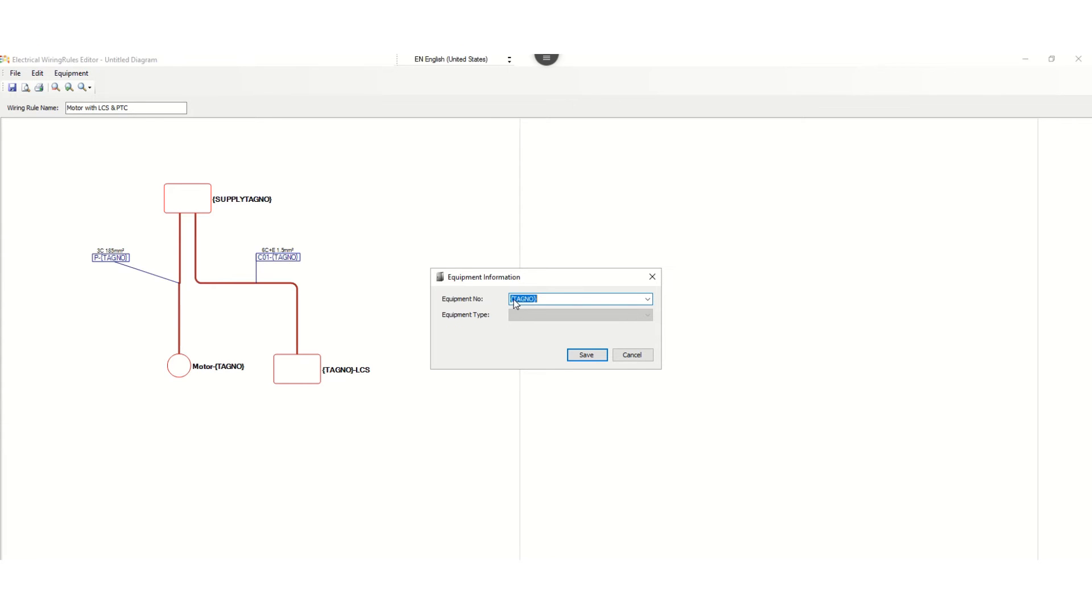
pyautogui.click(519, 299)
pyautogui.write('PT')
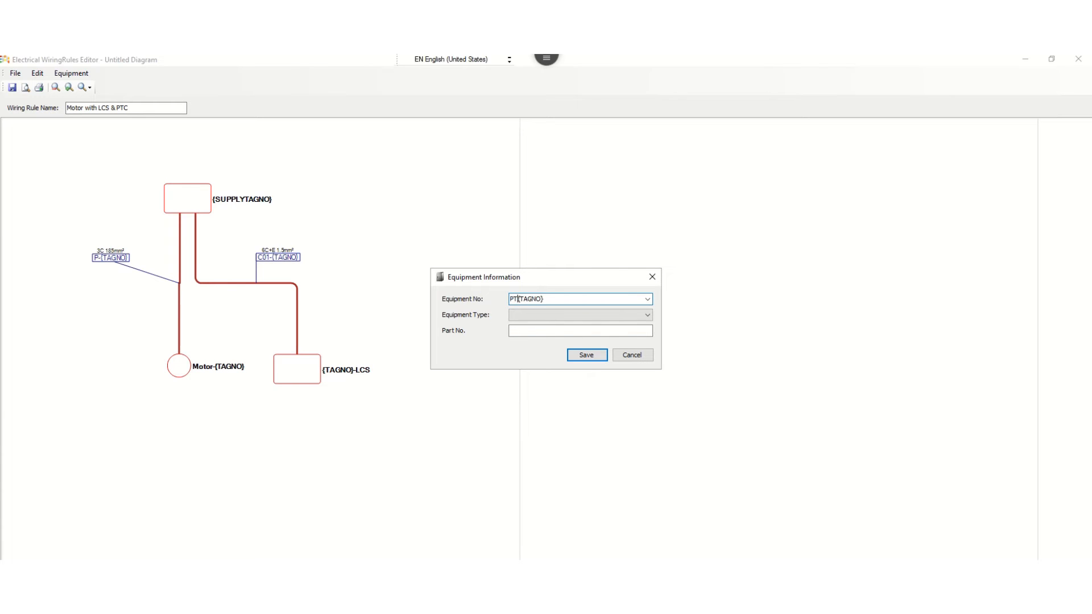
pyautogui.write('C-')
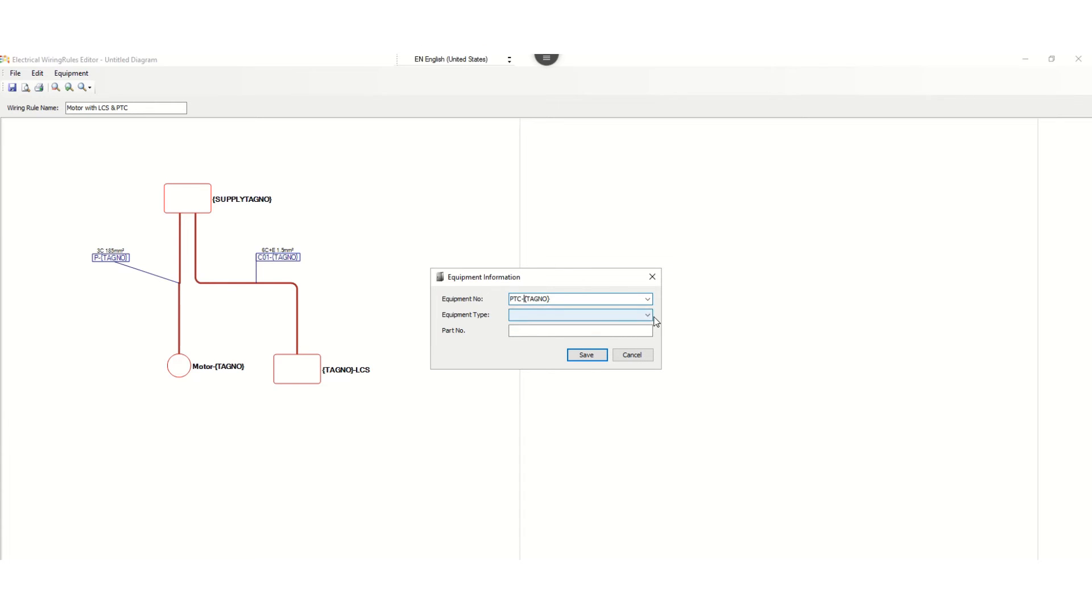
pyautogui.click(647, 316)
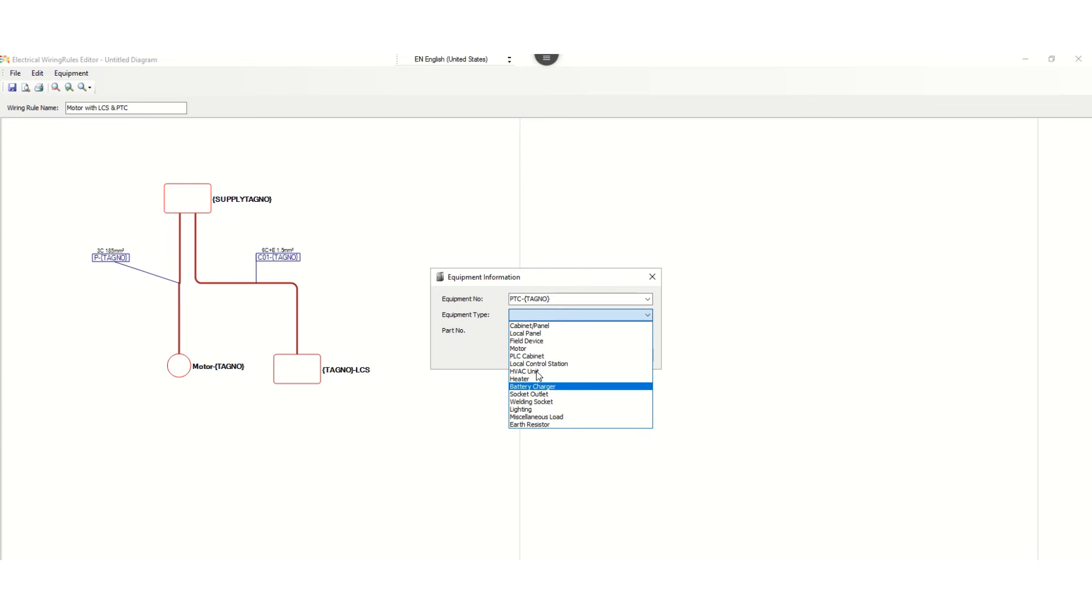
pyautogui.click(532, 341)
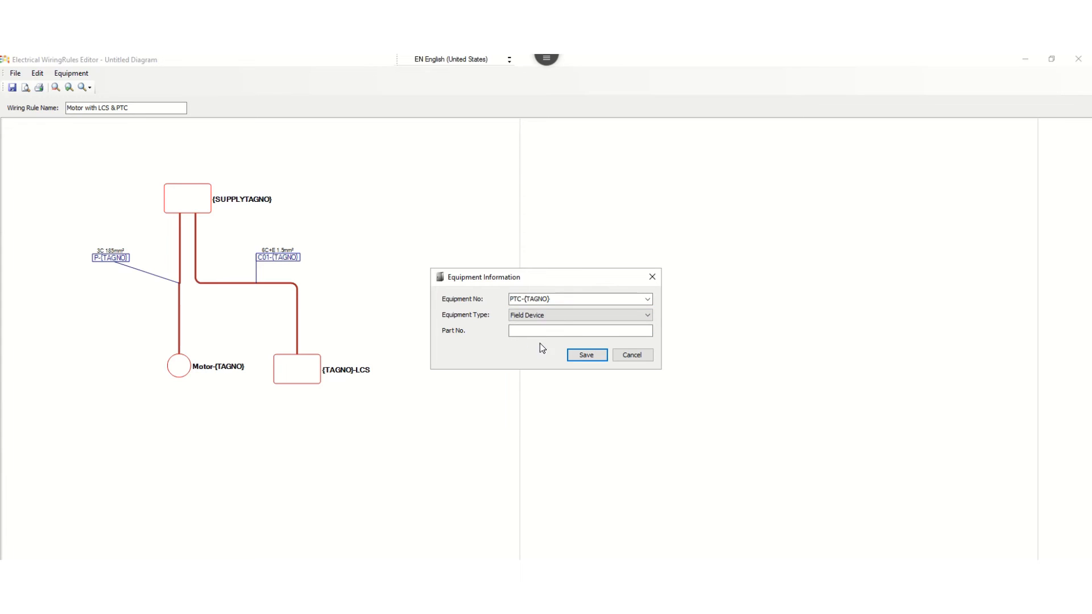
pyautogui.click(586, 354)
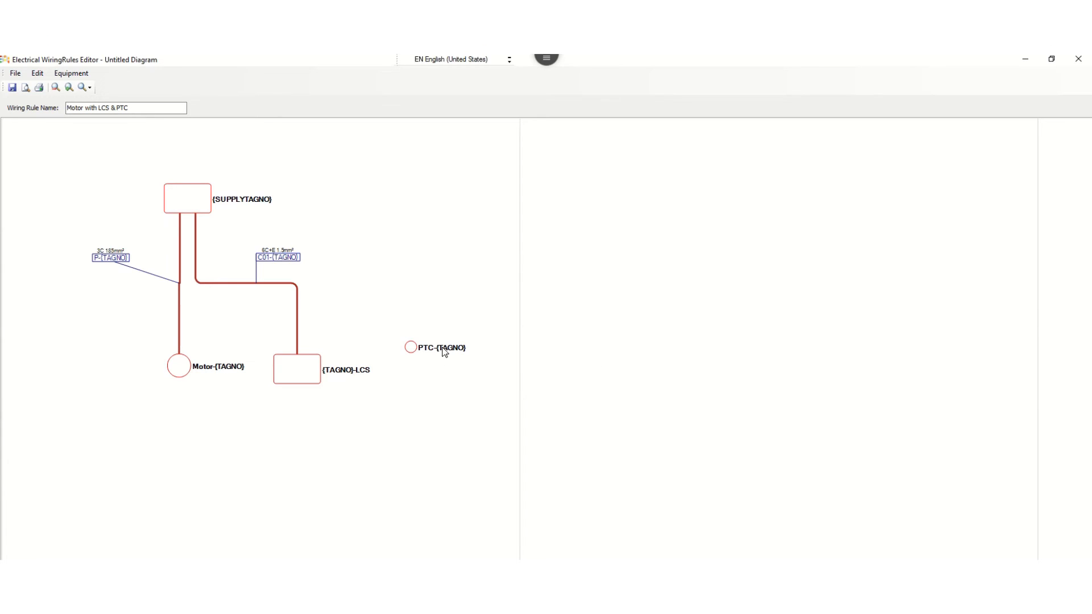
pyautogui.moveTo(441, 359); pyautogui.dragTo(449, 375)
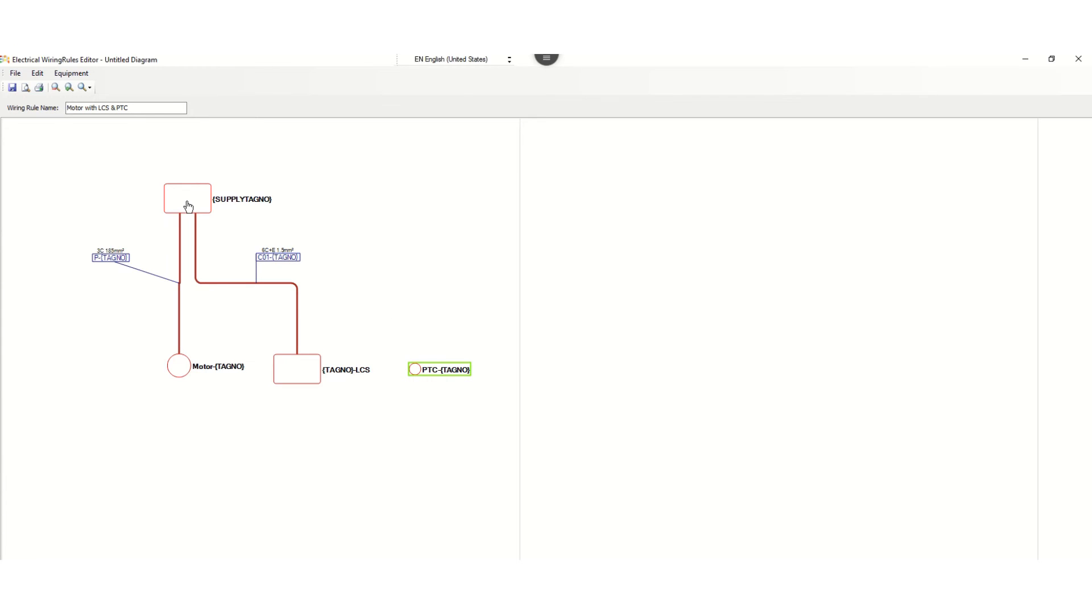
# - Connect {SUPPLYTAGNO} to PTC-{TAGNO} with a new cable and raise its horizontal run above the local control station cable
pyautogui.moveTo(186, 200); pyautogui.dragTo(419, 374)
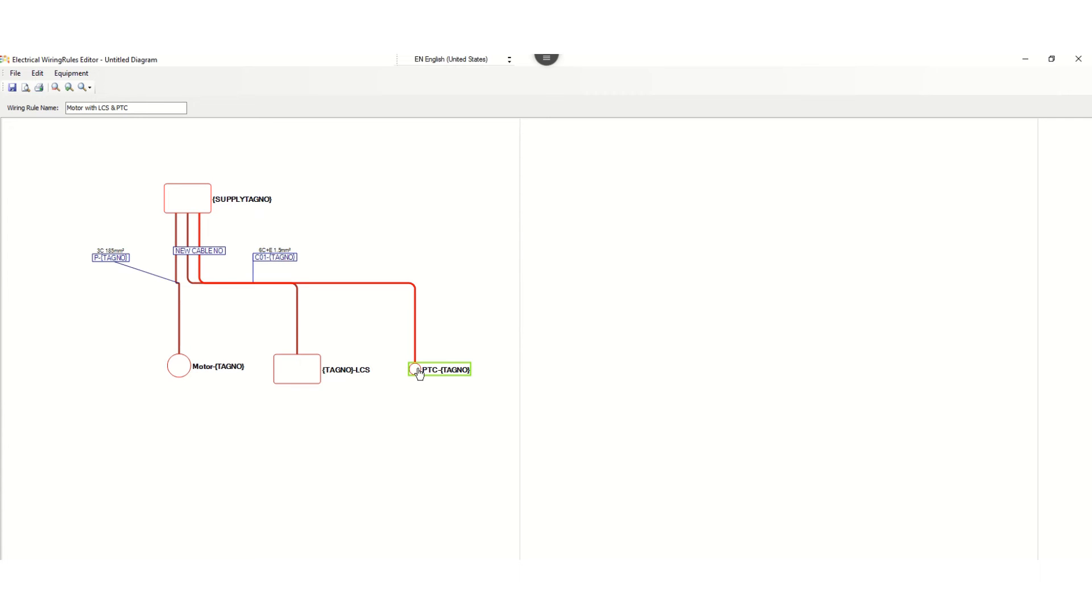
pyautogui.click(341, 277)
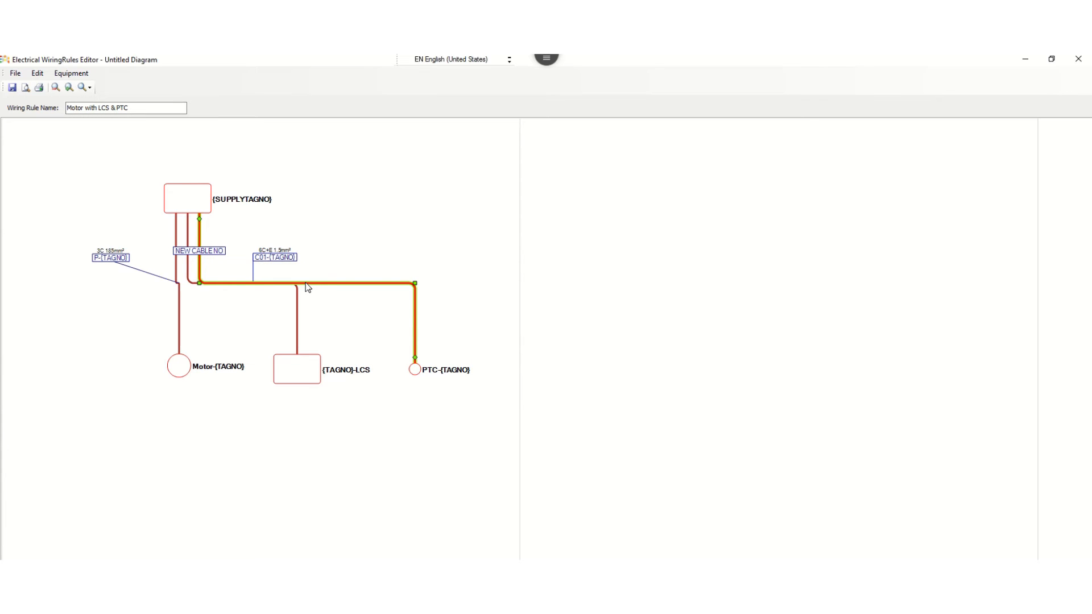
pyautogui.moveTo(305, 283); pyautogui.dragTo(314, 255)
# - Place the new cable's label above its right-hand corner and the C01-{TAGNO} label beside the vertical drop to {TAGNO}-LCS
pyautogui.moveTo(200, 282); pyautogui.dragTo(479, 236)
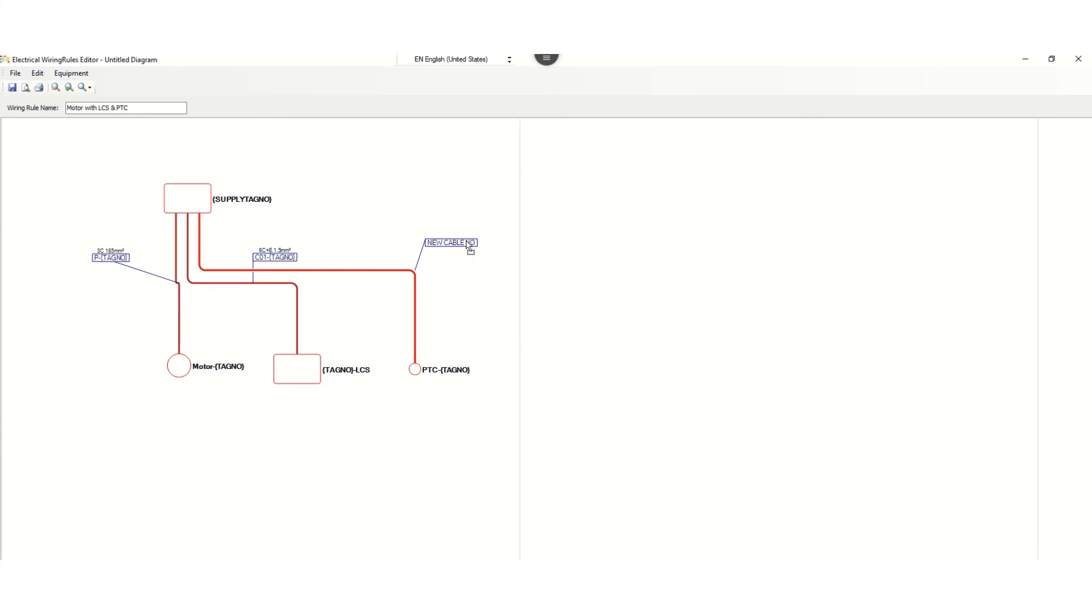
pyautogui.moveTo(285, 259); pyautogui.dragTo(275, 236)
pyautogui.moveTo(355, 329); pyautogui.dragTo(364, 322)
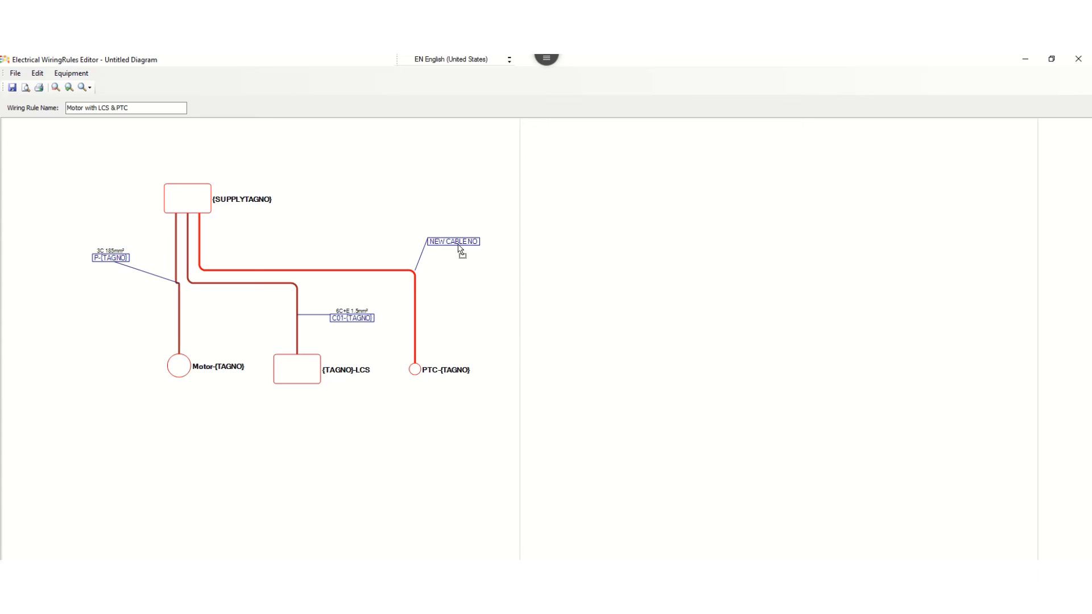
# - Filter the cable catalogue to the Control class and assign the Olex 5C+E 1.5mm² cable BFCP05AA005 to the PTC-{TAGNO} connection
pyautogui.doubleClick(407, 273)
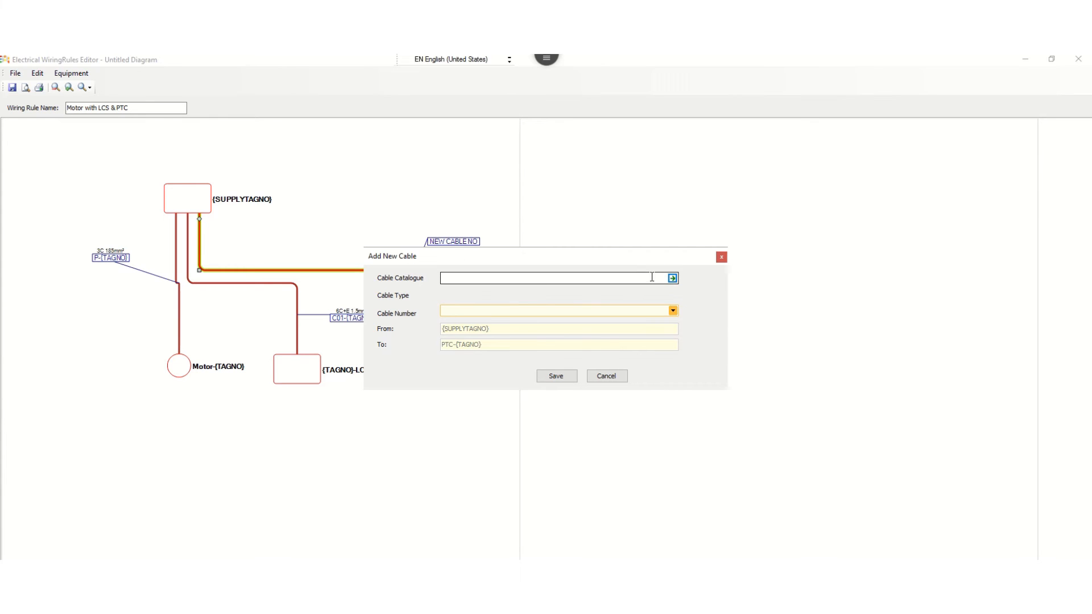
pyautogui.click(672, 278)
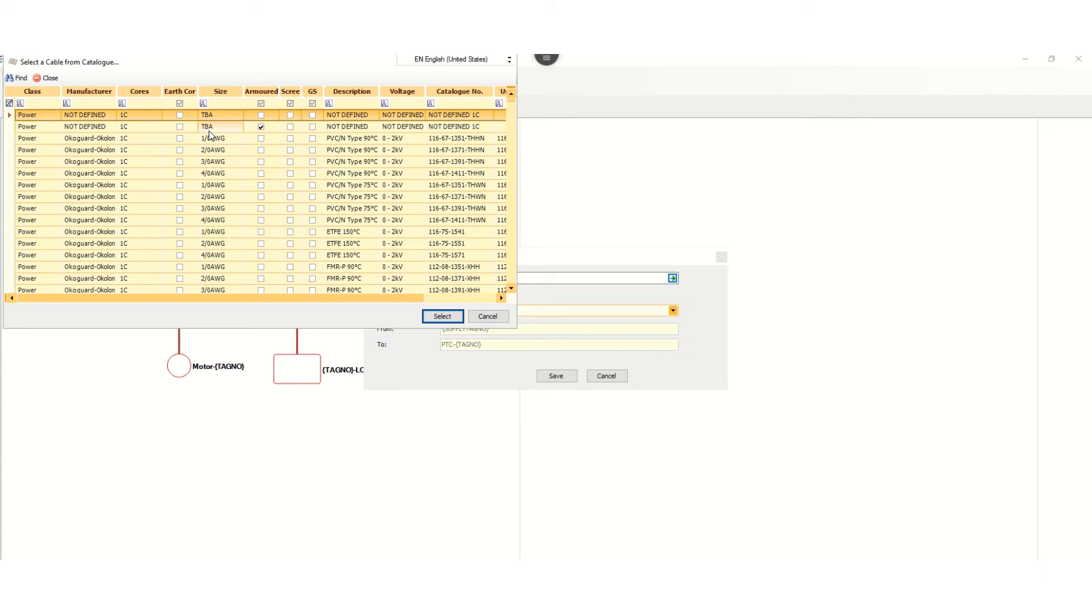
pyautogui.click(42, 104)
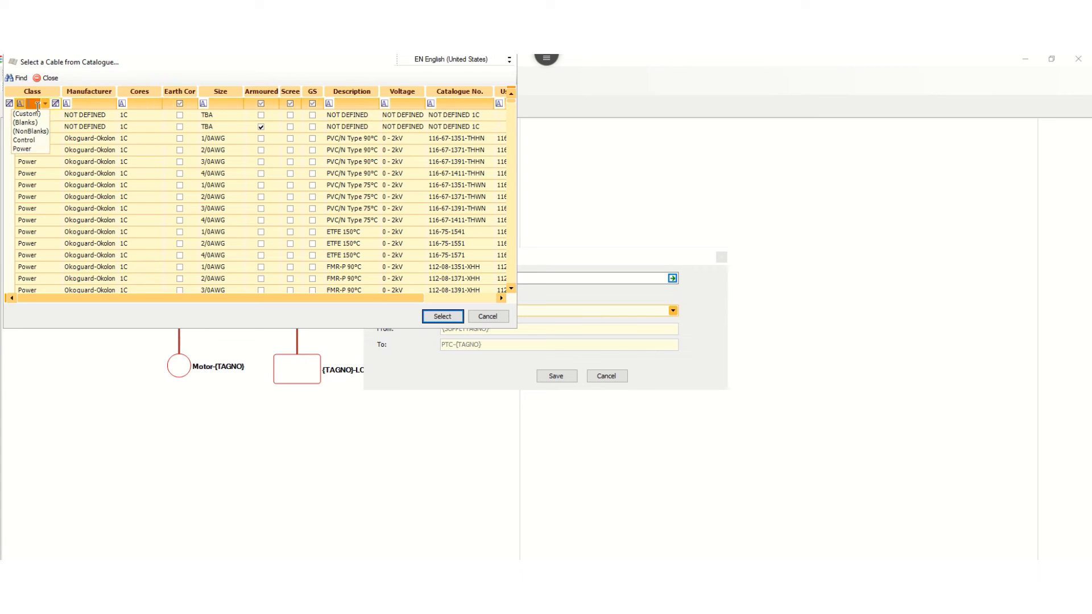
pyautogui.click(26, 141)
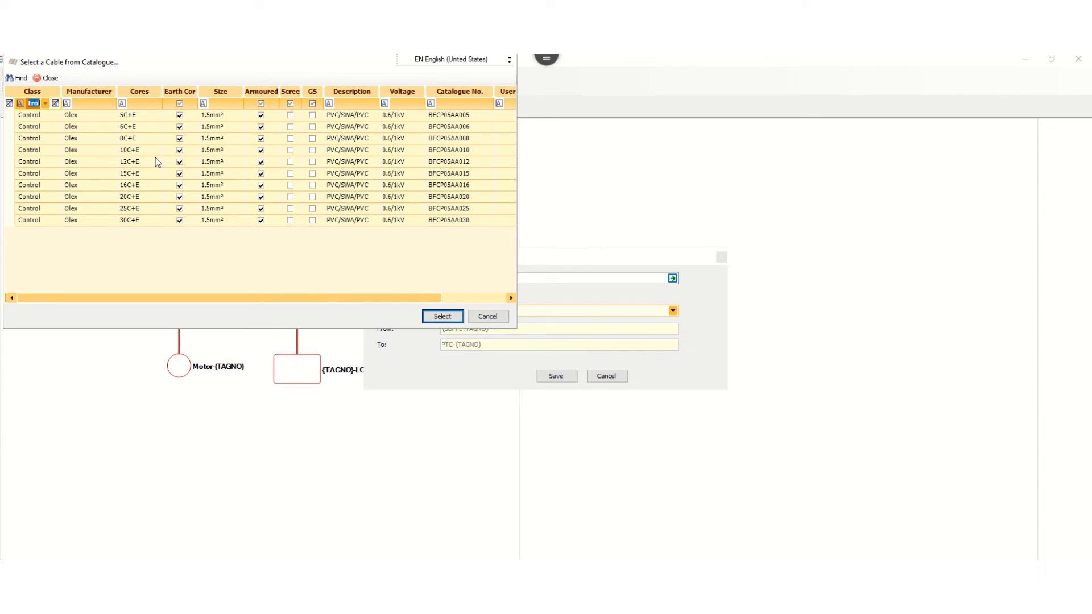
pyautogui.click(145, 119)
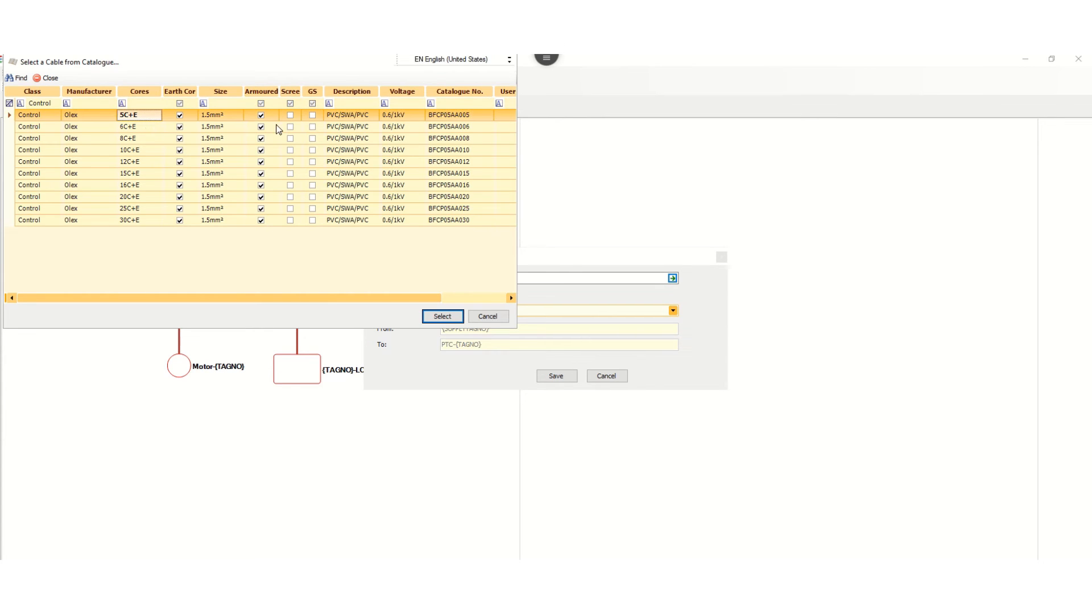
pyautogui.click(439, 316)
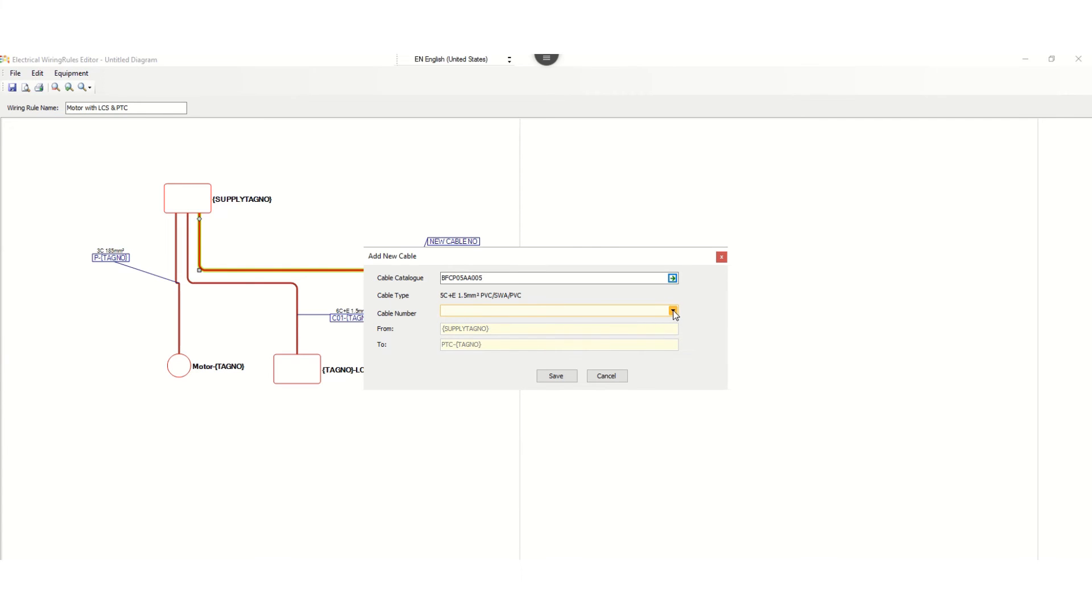
# - Set the PTC cable's number to C02-{TAGNO} and save the cable
pyautogui.click(674, 312)
pyautogui.click(455, 321)
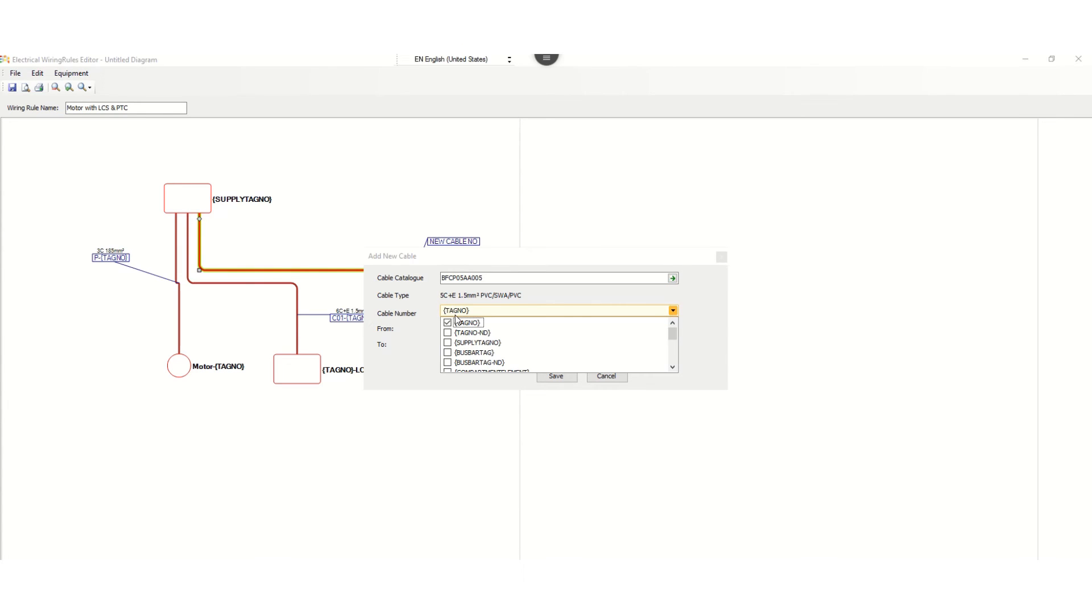
pyautogui.click(446, 311)
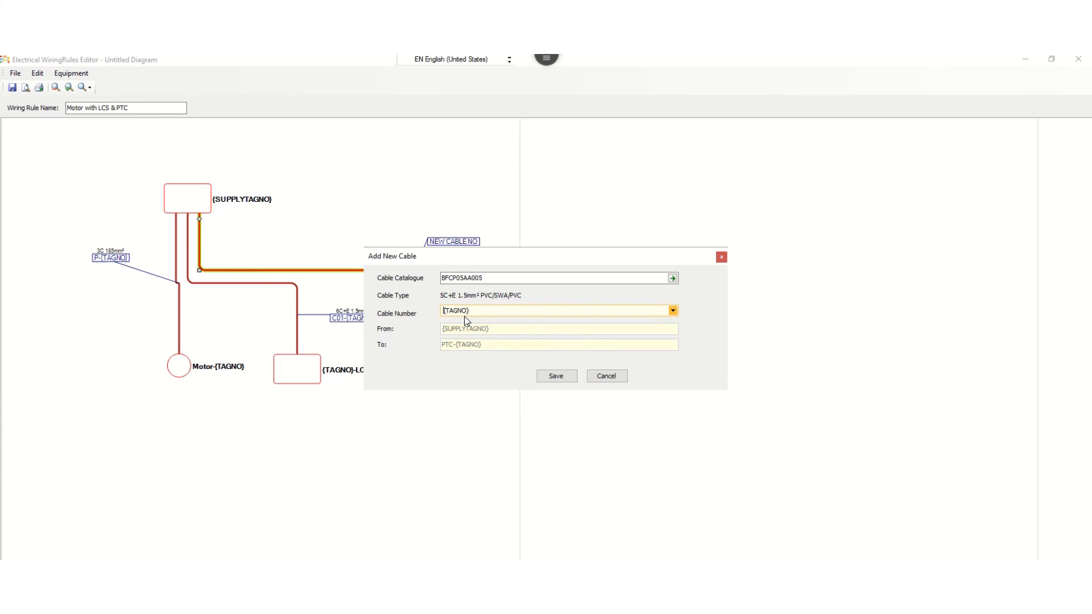
pyautogui.write('C02-')
pyautogui.click(561, 377)
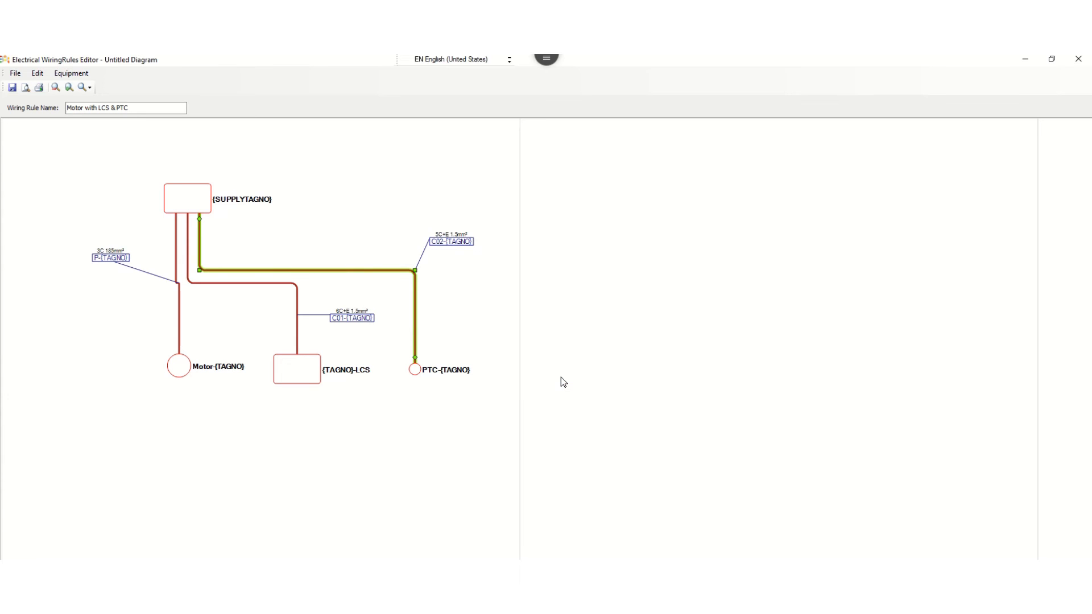
pyautogui.click(490, 306)
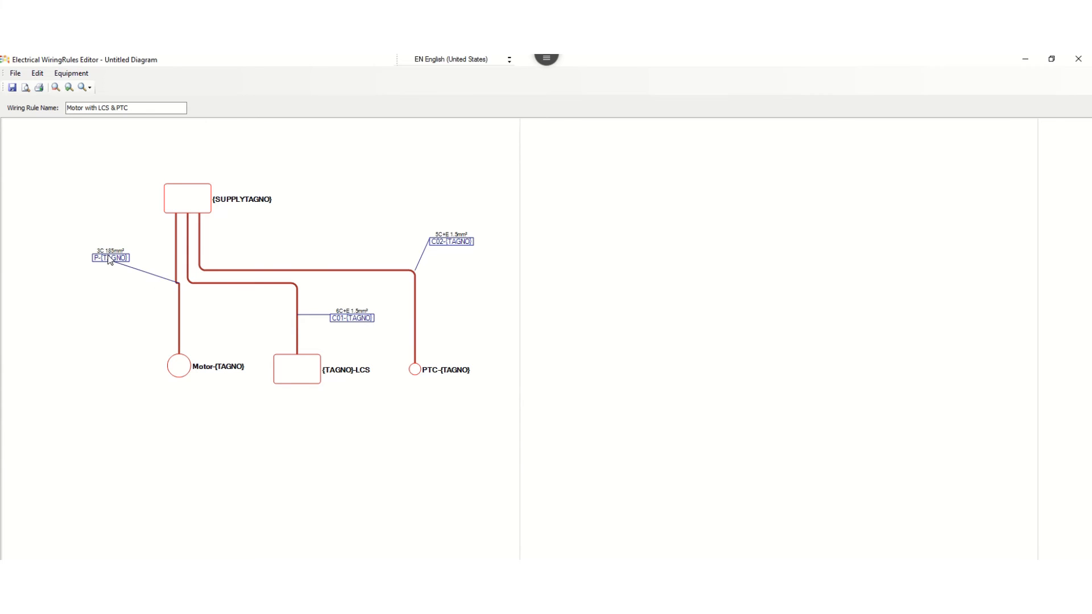
# - Restore the wiring rules editor from full screen and enlarge its window to fit all three cable runs
pyautogui.click(178, 317)
pyautogui.click(110, 320)
pyautogui.click(1051, 60)
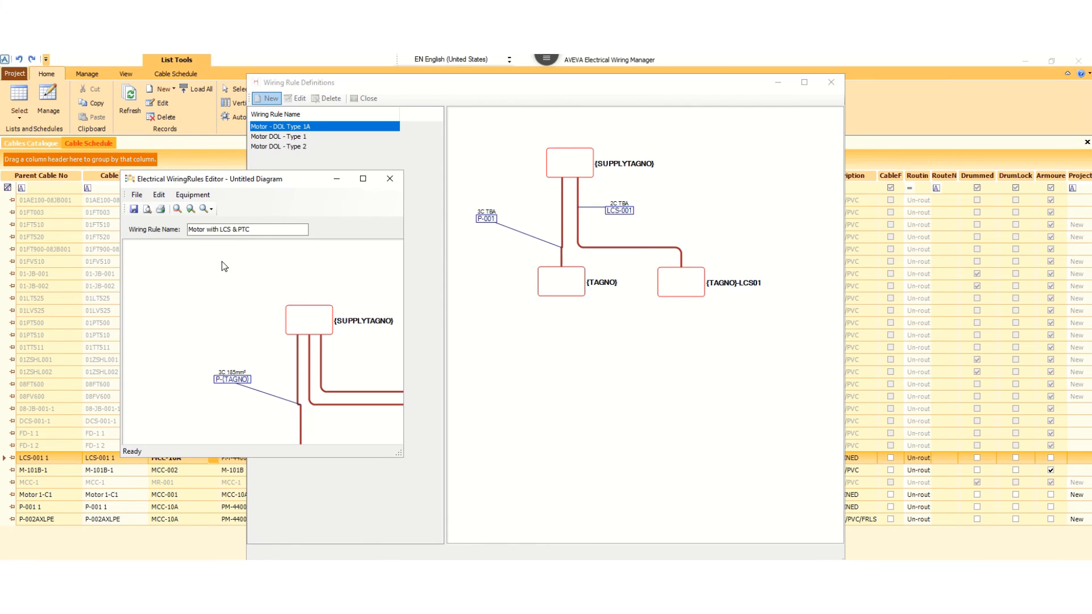
pyautogui.moveTo(396, 452); pyautogui.dragTo(652, 503)
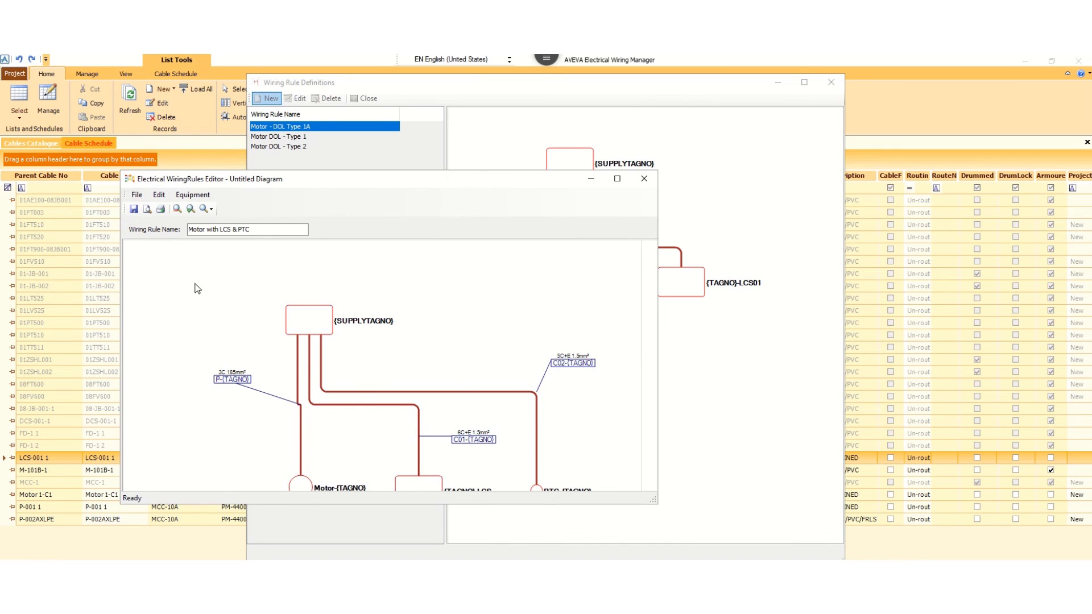
# - Try to save the wiring rule "Motor with LCS & PTC"
pyautogui.click(134, 210)
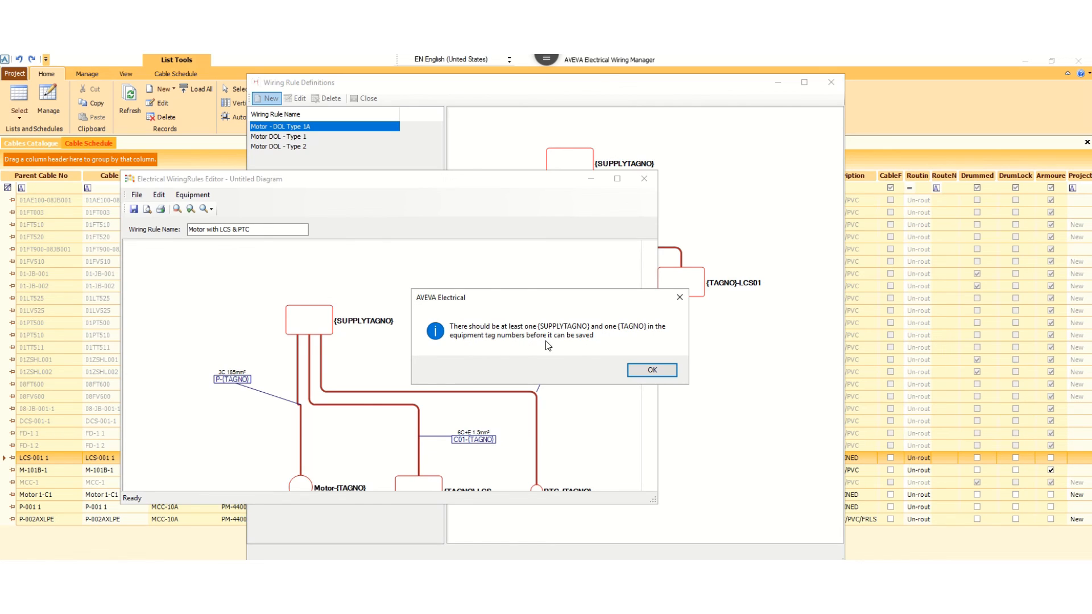
pyautogui.click(642, 370)
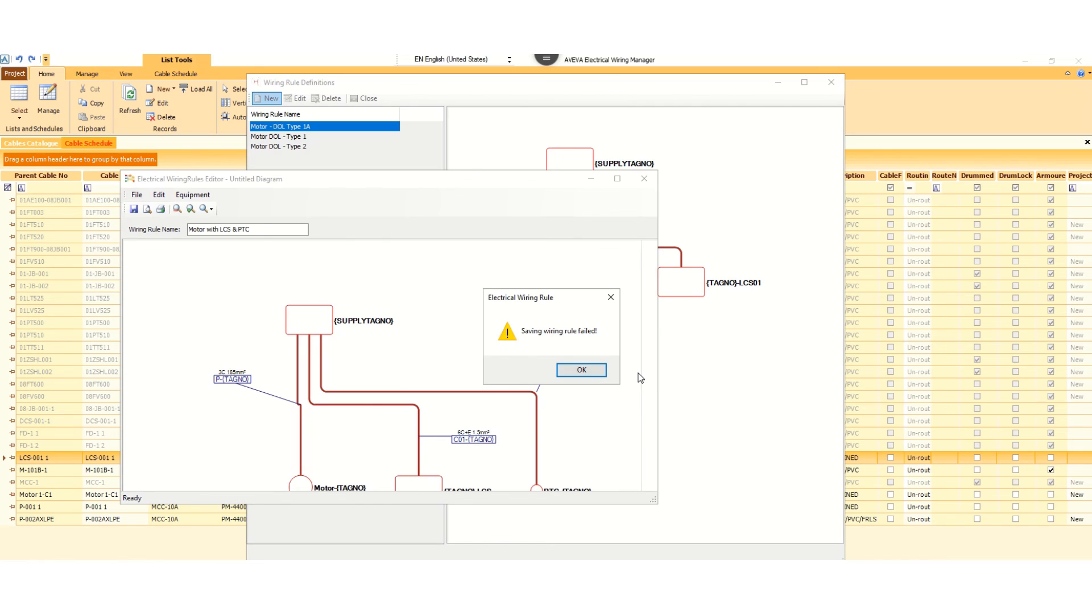
pyautogui.click(581, 370)
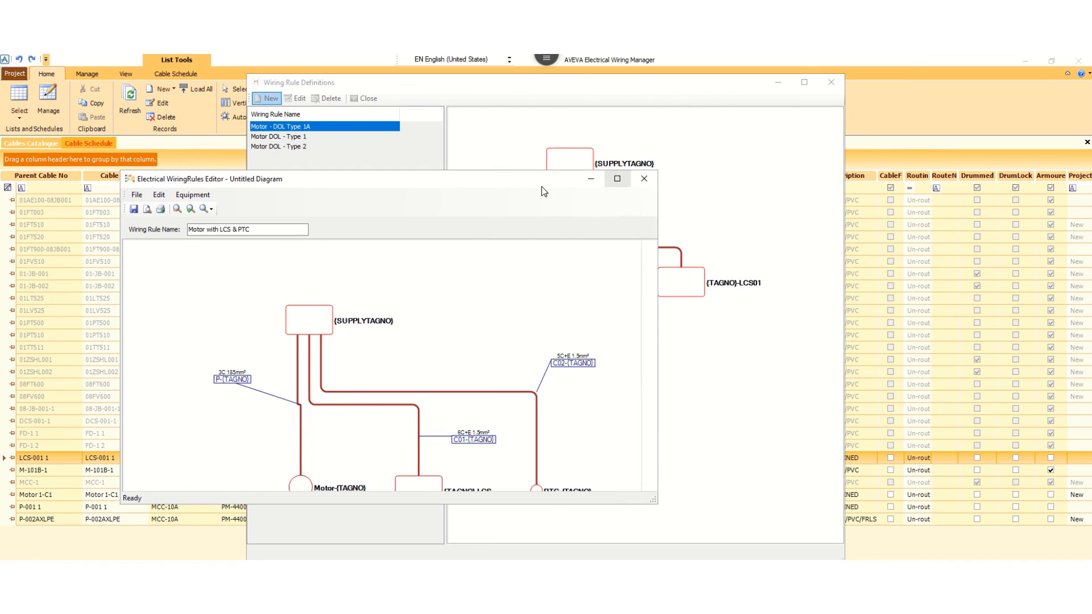
# - Enlarge the wiring rules editor to fit the whole diagram and check the equipment layout of Motor-{TAGNO}, closing it without changes
pyautogui.moveTo(515, 182); pyautogui.dragTo(498, 117)
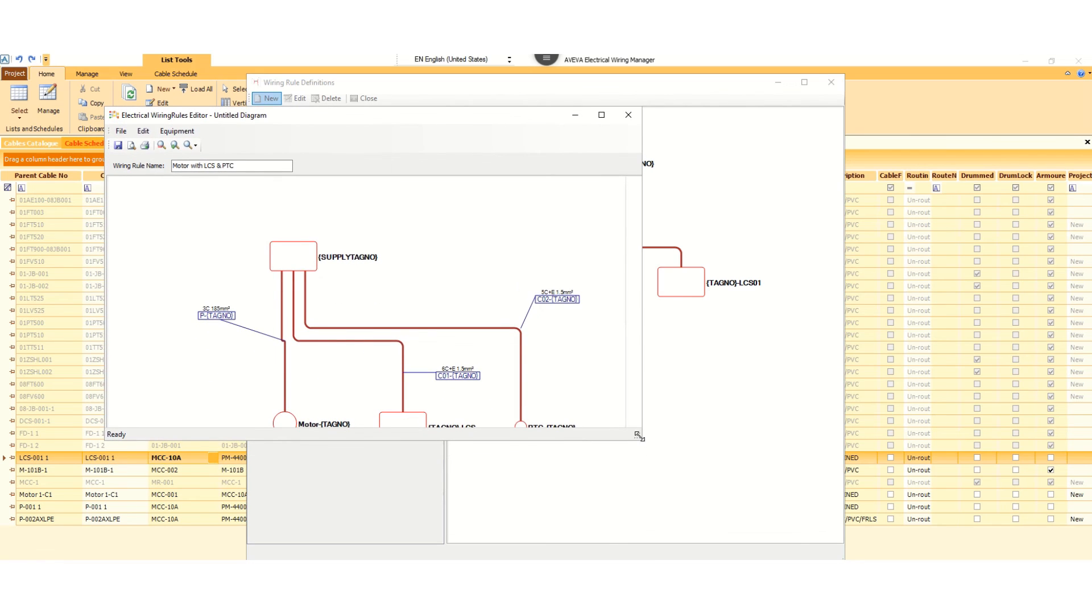
pyautogui.moveTo(639, 435); pyautogui.dragTo(763, 476)
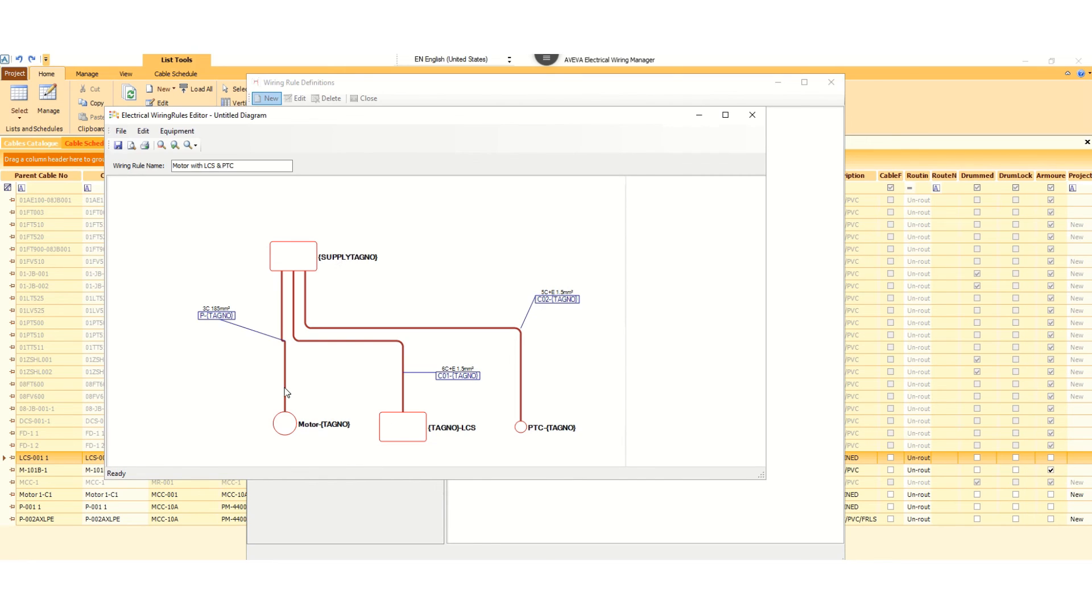
pyautogui.click(316, 425)
pyautogui.doubleClick(316, 425)
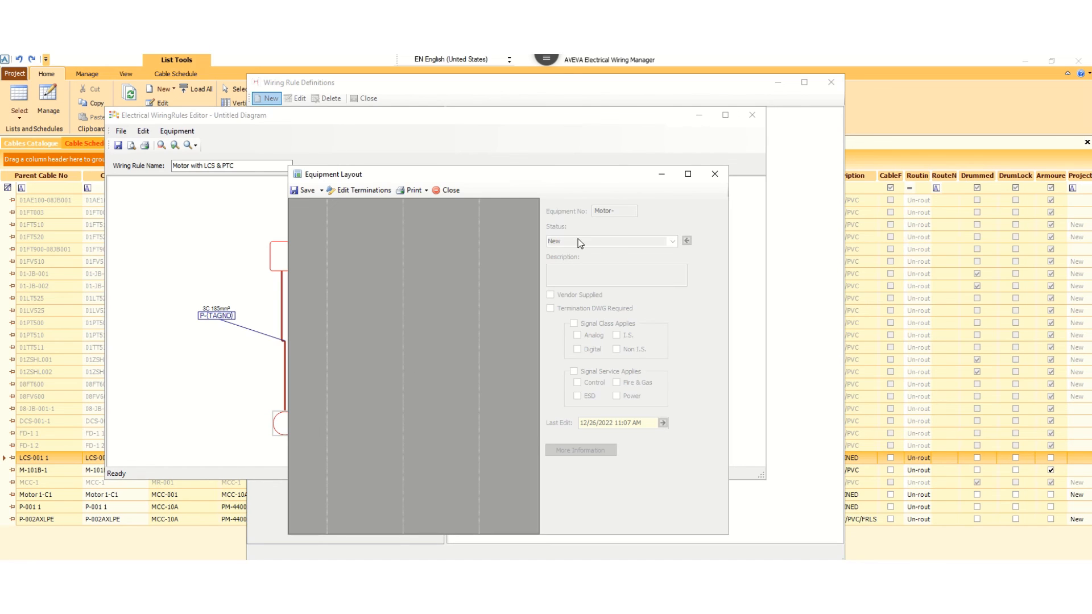
pyautogui.click(713, 174)
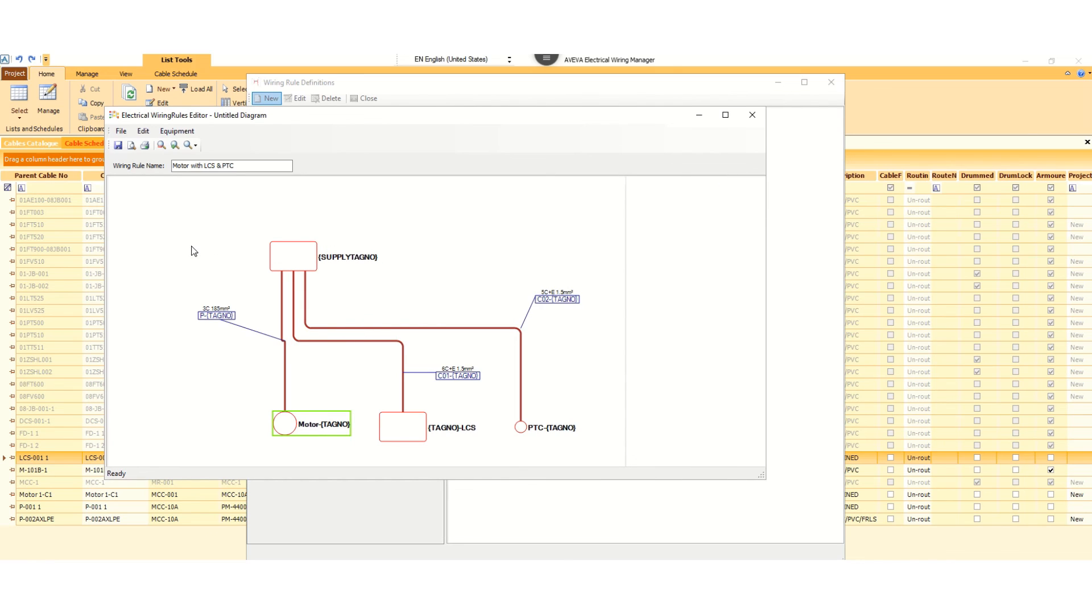
# - Replace the Motor-{TAGNO} equipment with one tagged {TAGNO}, then save the "Motor with LCS & PTC" rule and close its editor
pyautogui.click(117, 145)
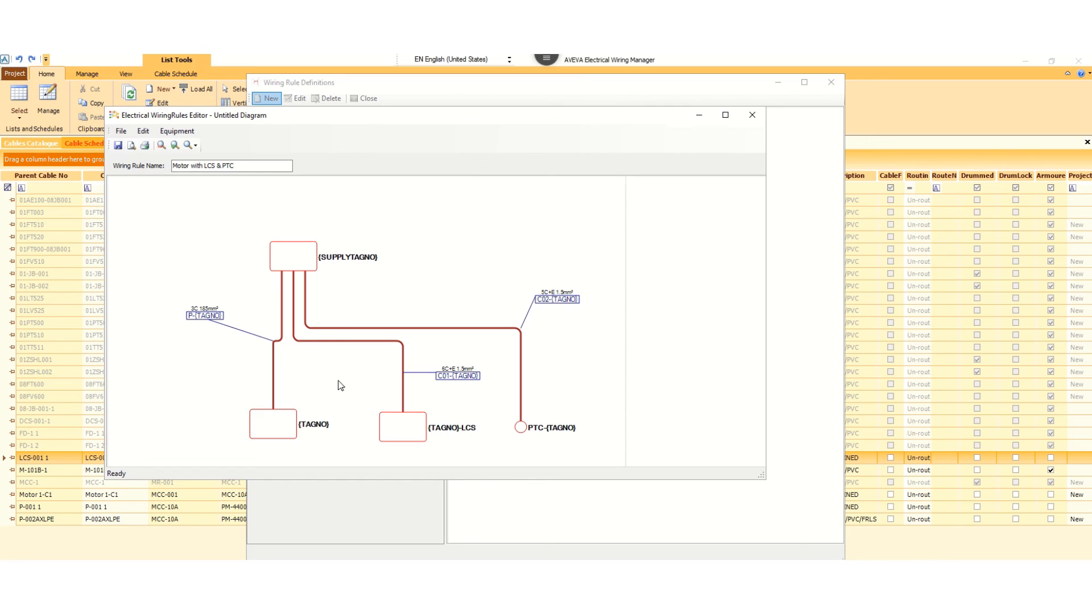
pyautogui.click(119, 146)
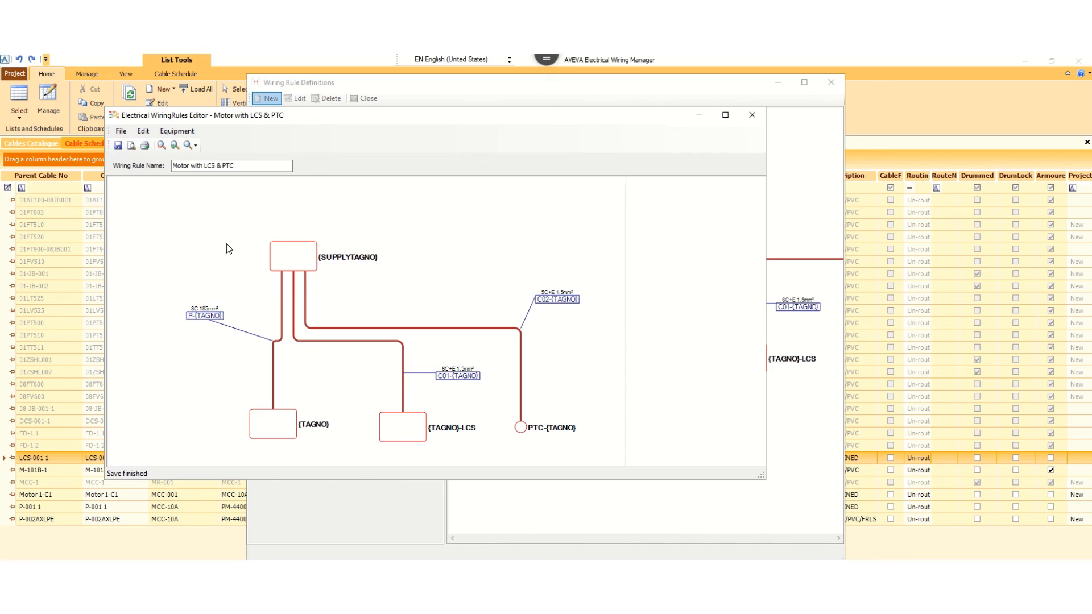
pyautogui.click(752, 114)
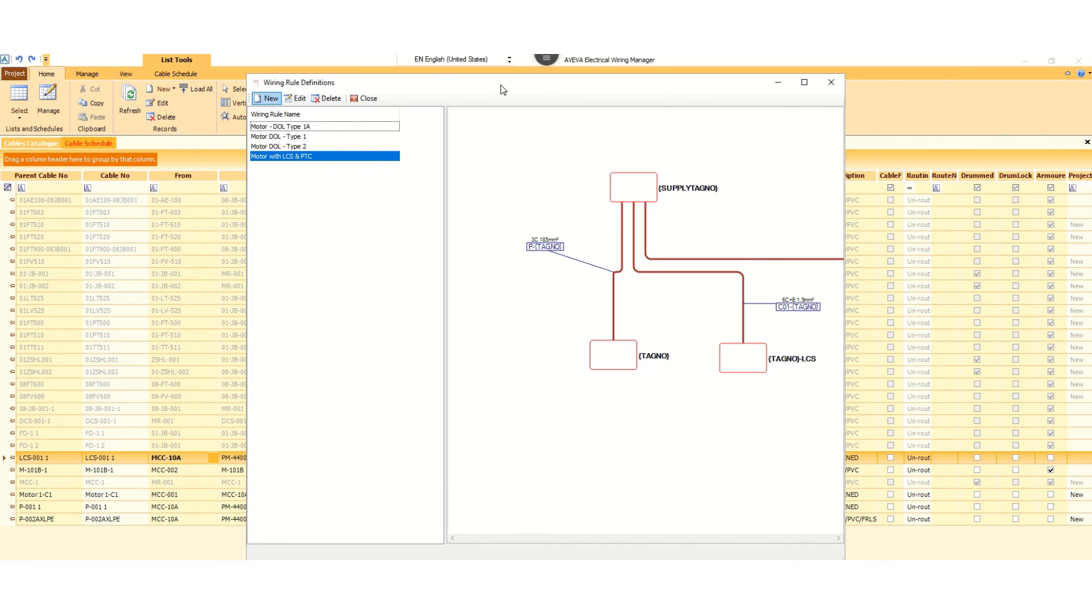
# - Enlarge the Wiring Rule Definitions window and select "Motor with LCS & PTC" to review its full diagram
pyautogui.moveTo(449, 87); pyautogui.dragTo(380, 84)
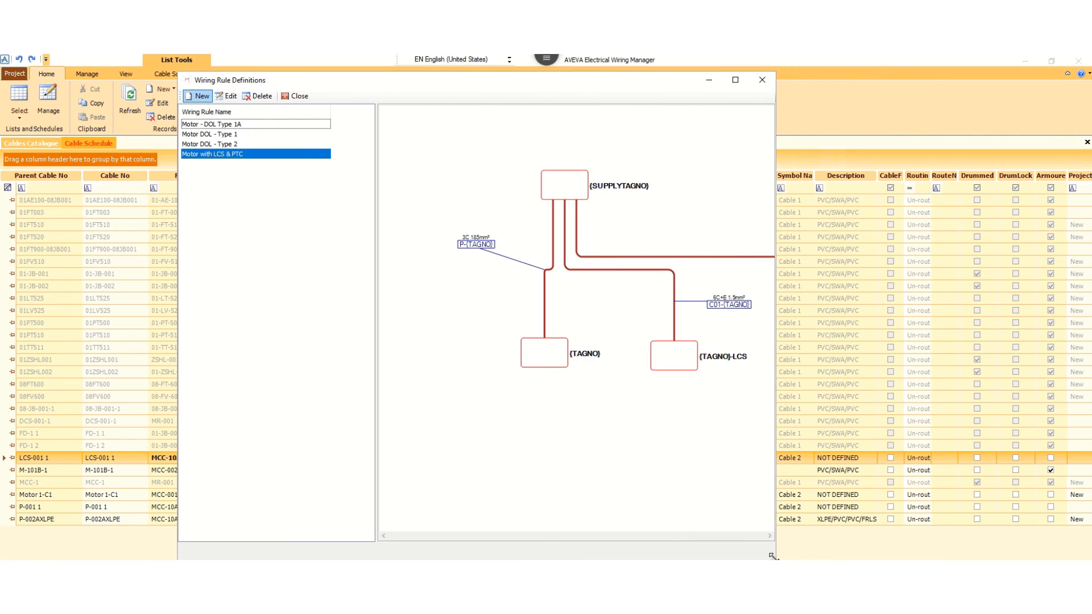
pyautogui.moveTo(815, 541); pyautogui.dragTo(1018, 554)
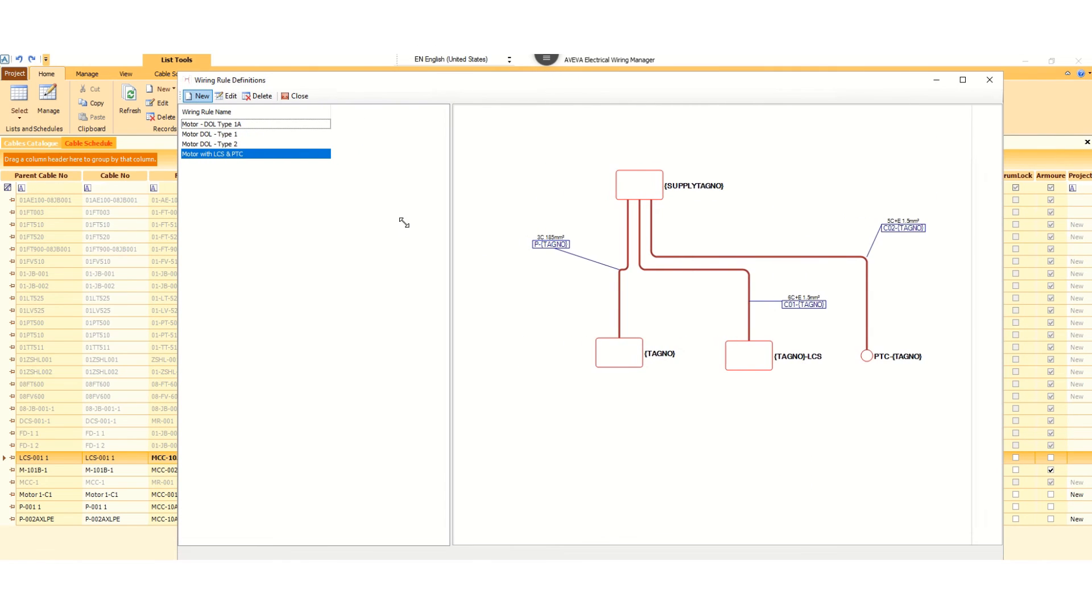
pyautogui.click(224, 145)
pyautogui.click(224, 154)
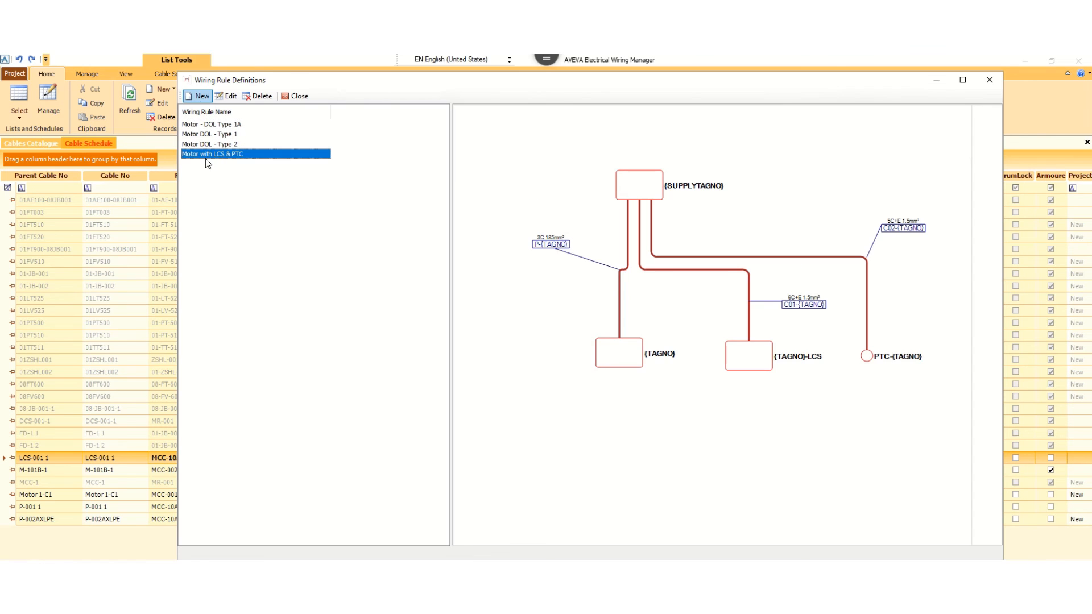